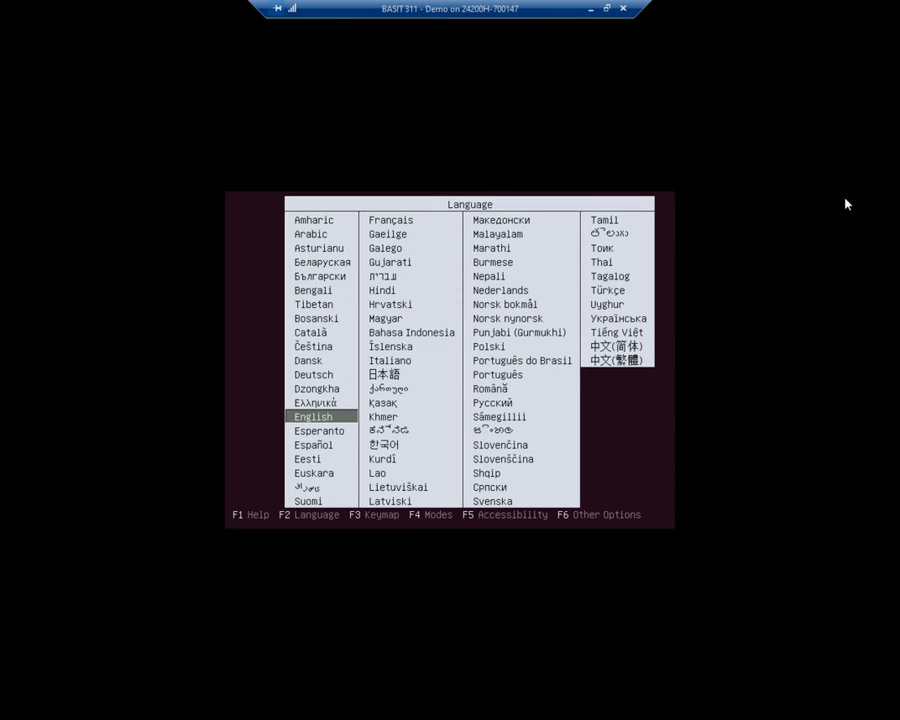
Start the Install Ubuntu Server option with English as both the boot menu and installer language
key("Return")
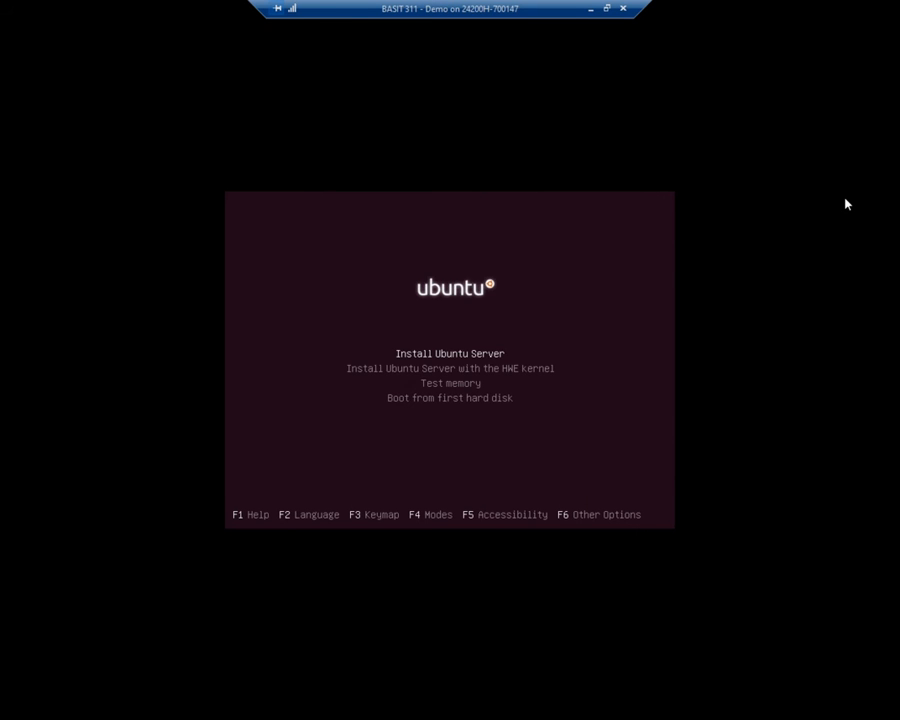
key("Return")
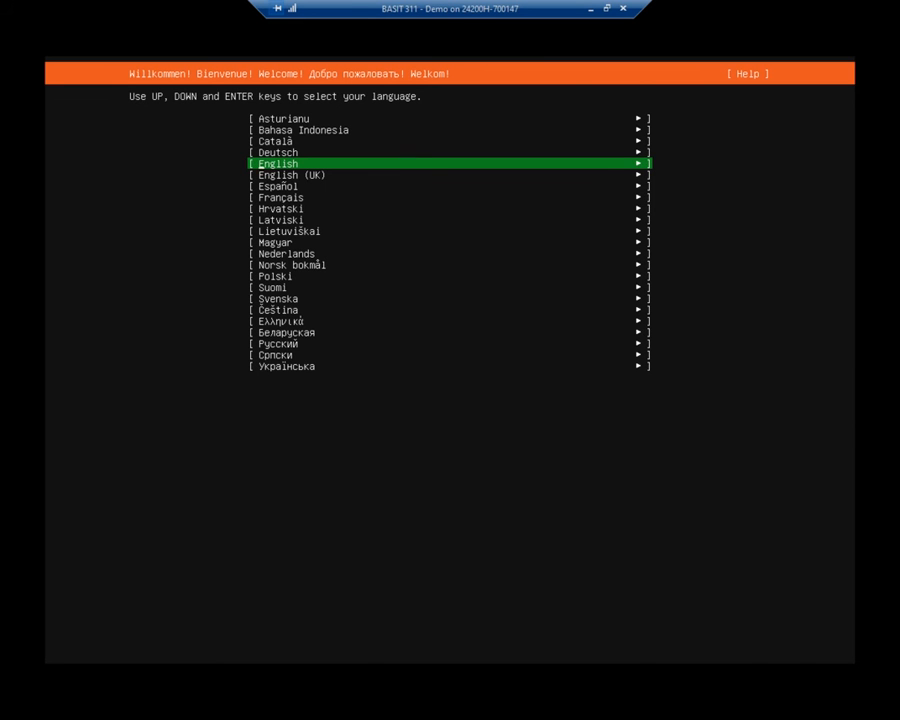
key("Return")
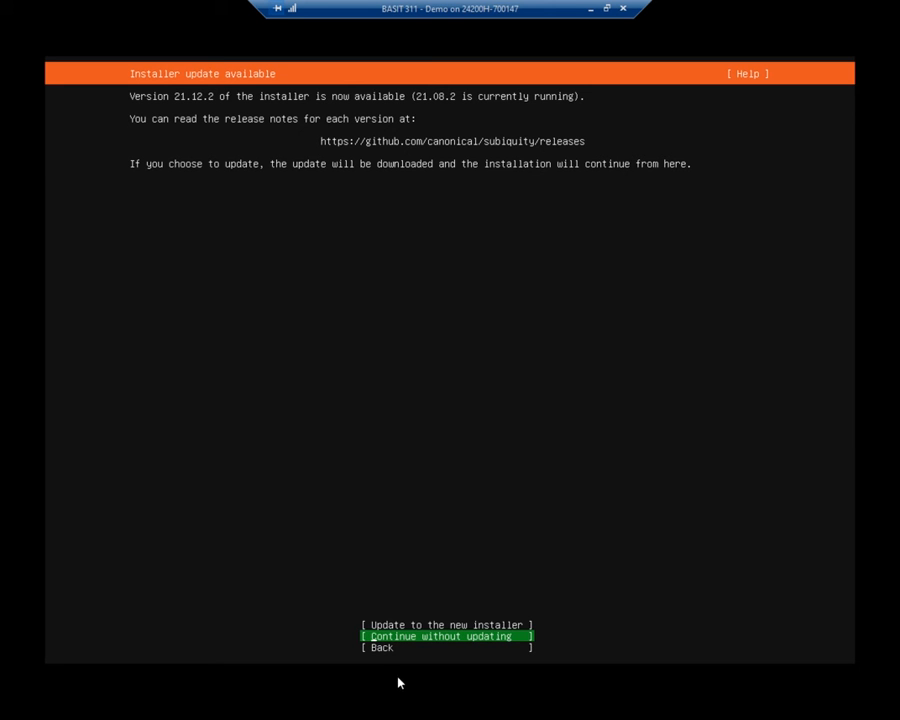
Look through the installer update choices and the entries of the installer's Help menu
key("Up")
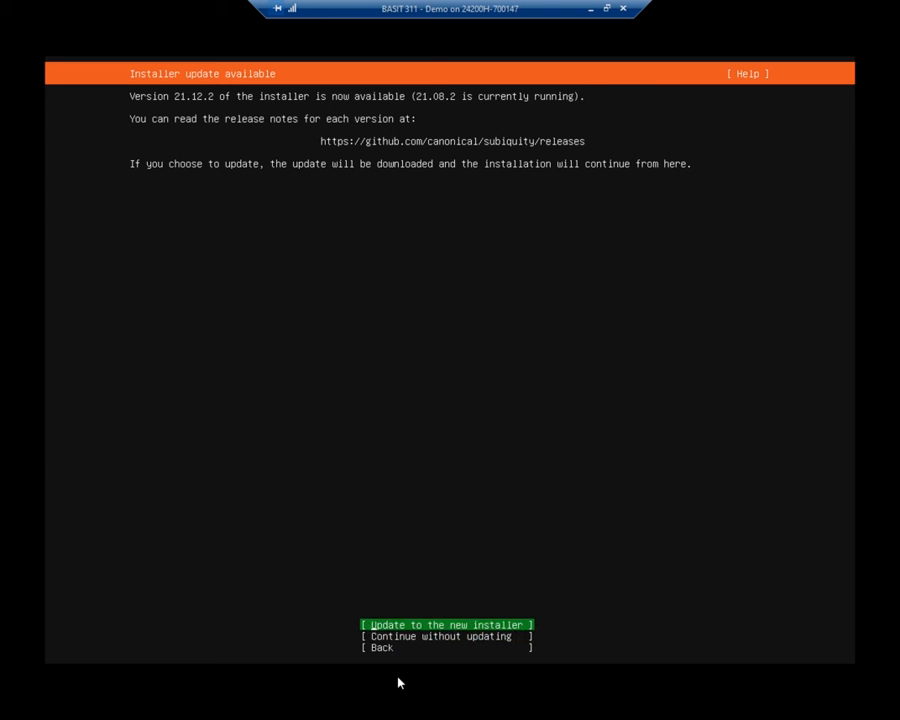
key("Down")
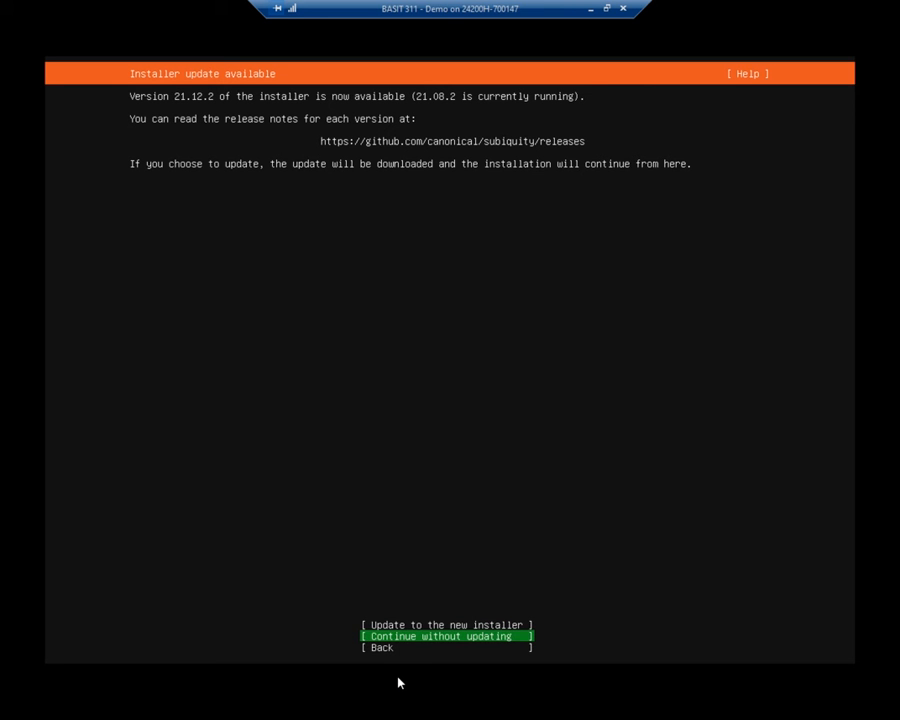
key("Down")
key("Up")
key("Down")
key("Tab")
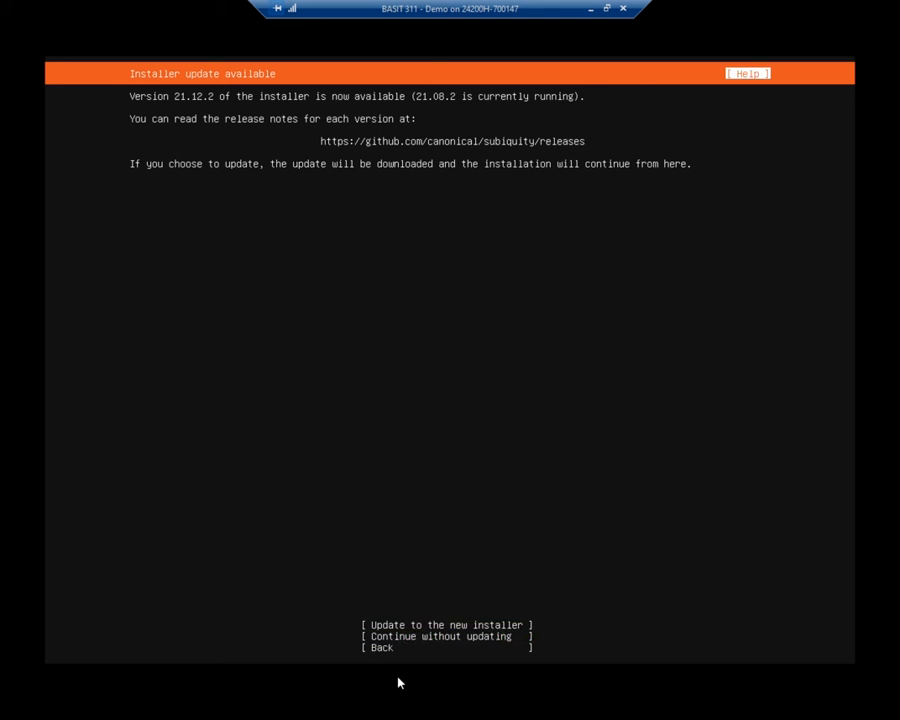
key("Return")
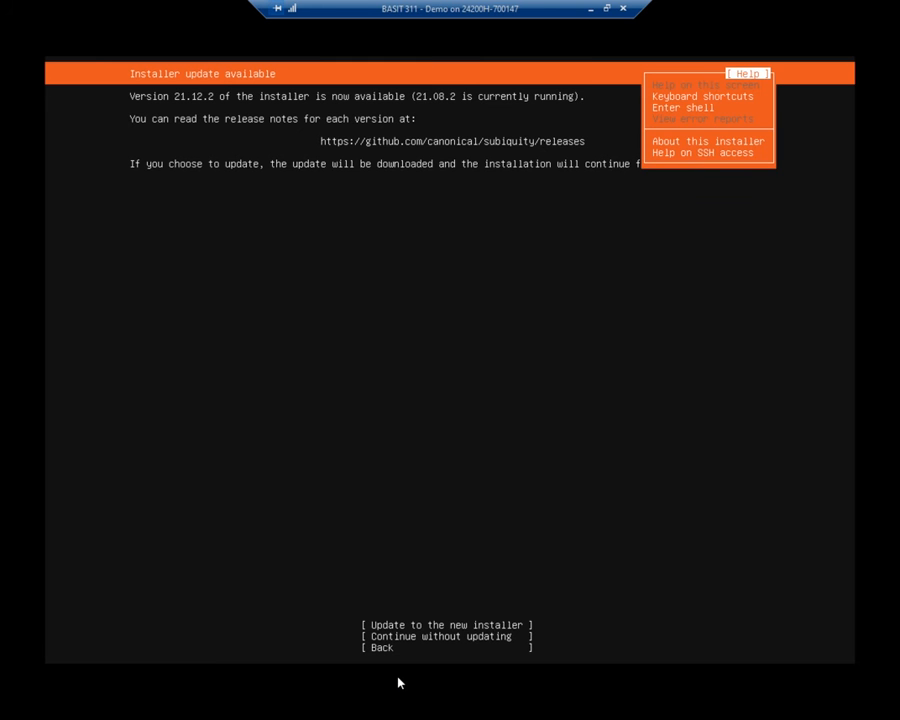
key("Down")
key("Down")
key("Down")
key("Down")
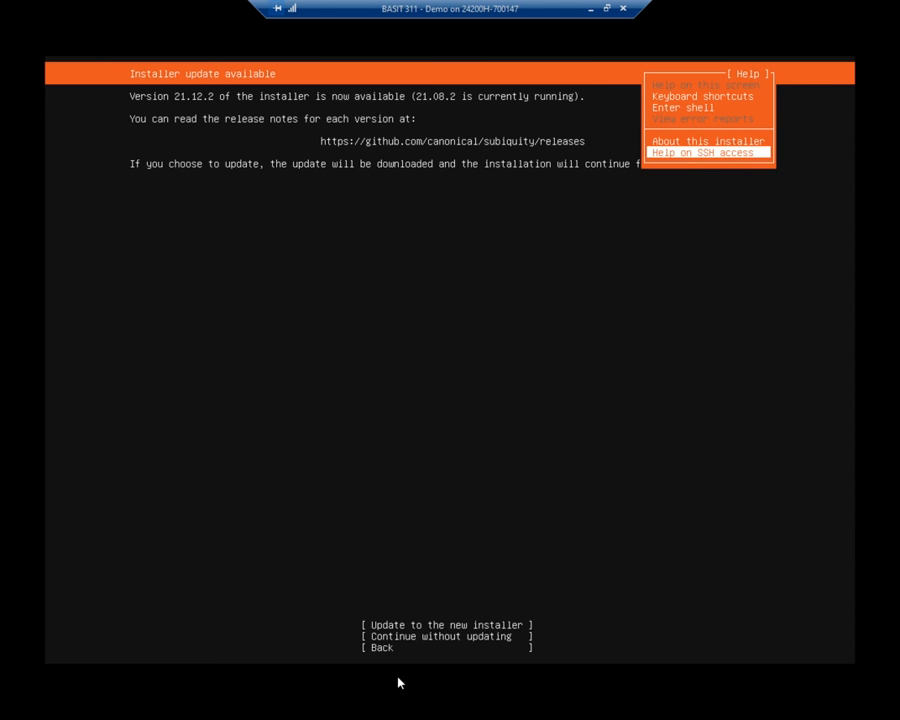
key("Escape")
Continue without updating the installer and accept the English (US) keyboard layout and variant
key("Down")
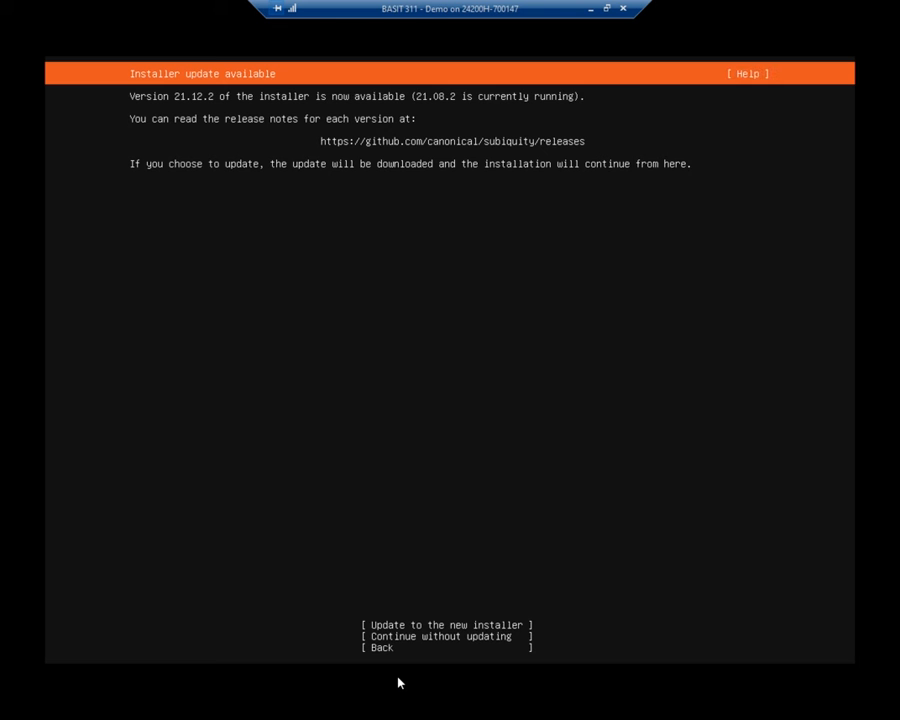
key("Down")
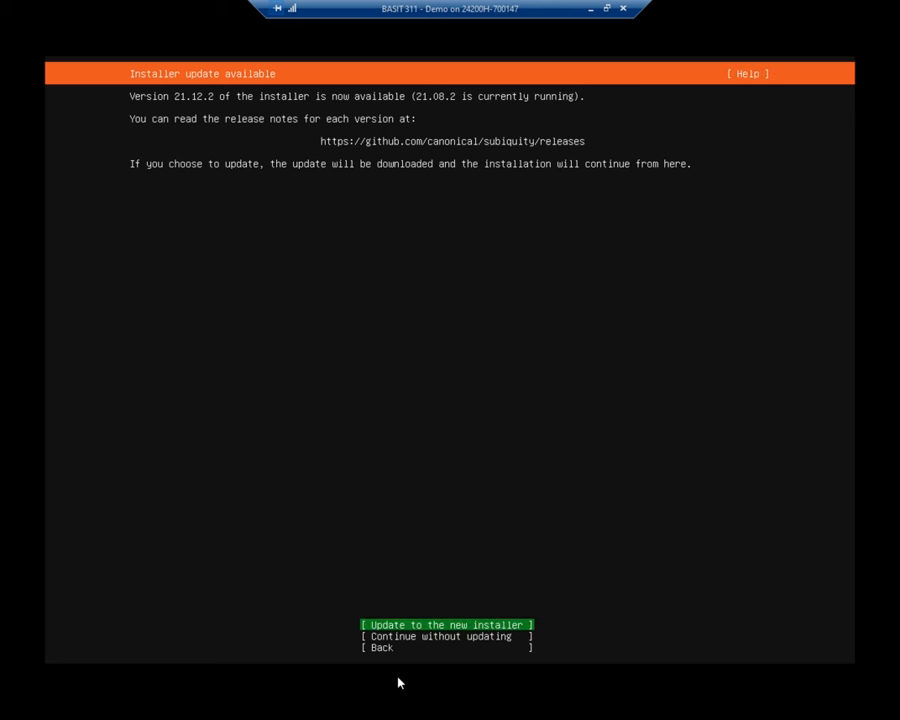
key("Down")
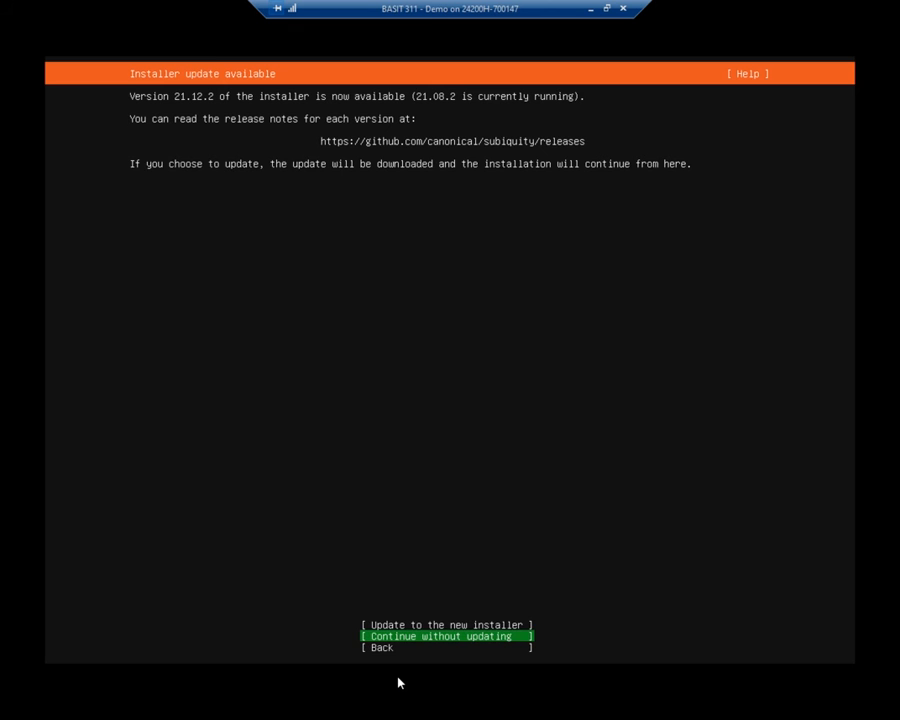
key("Return")
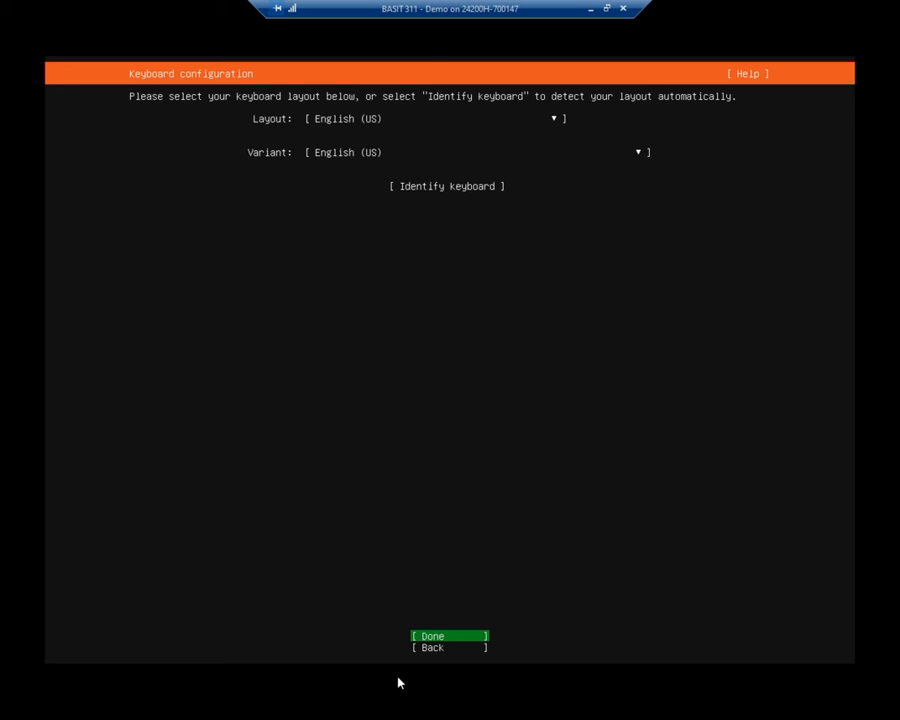
key("Return")
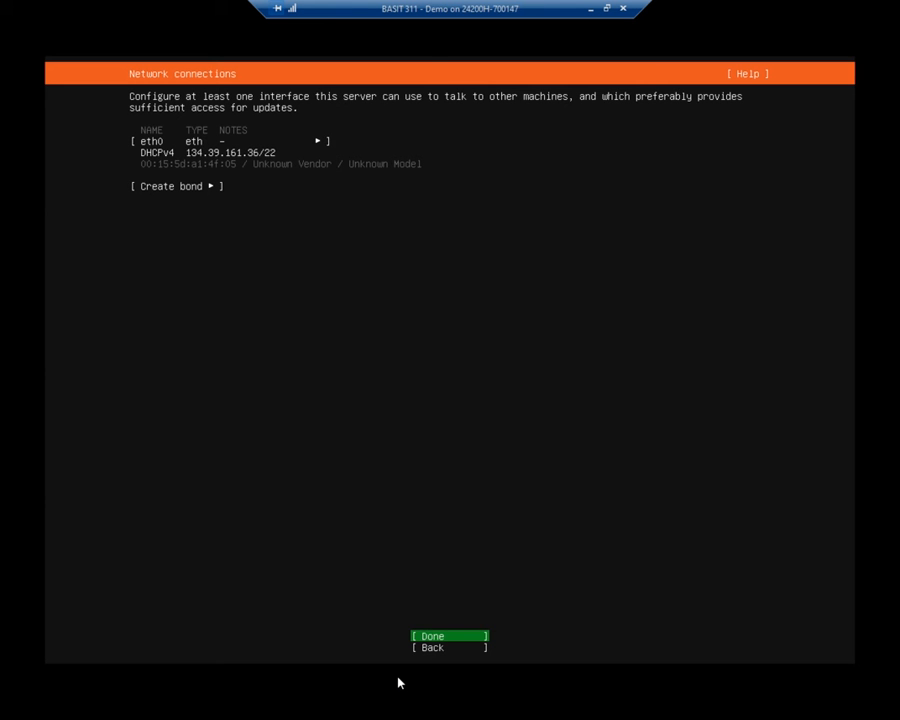
Examine the configuration options offered for the eth0 network interface, then close them
key("Up")
key("Up")
key("Up")
key("Down")
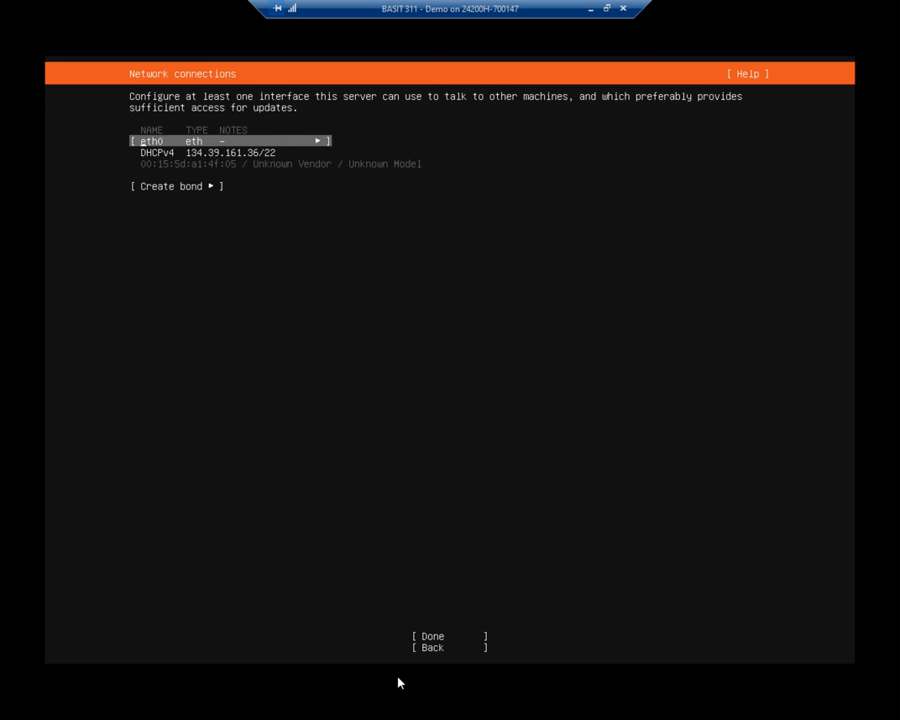
key("Return")
key("Down")
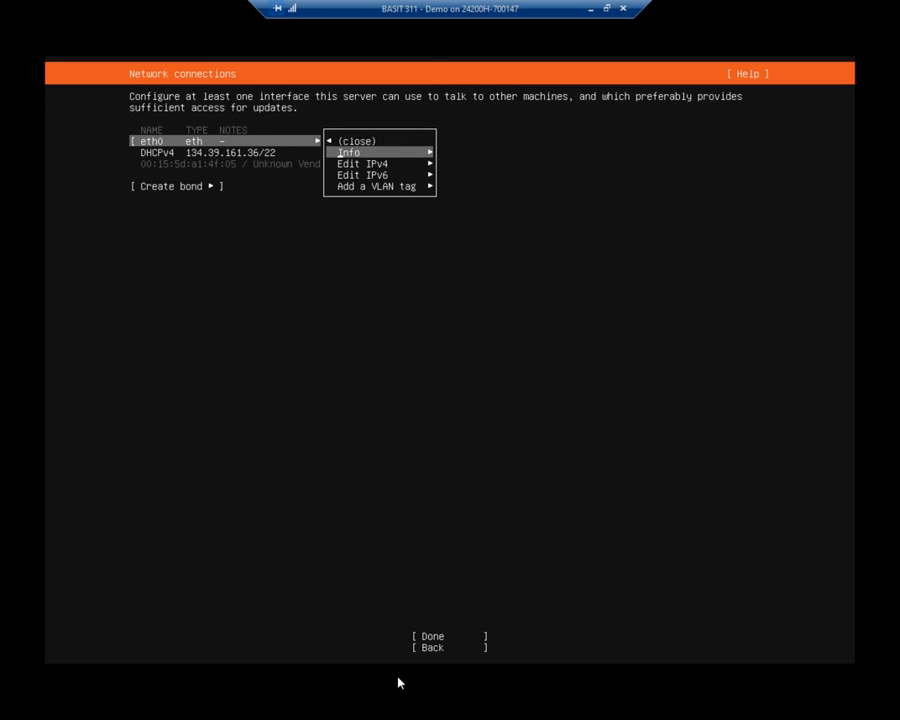
key("Down")
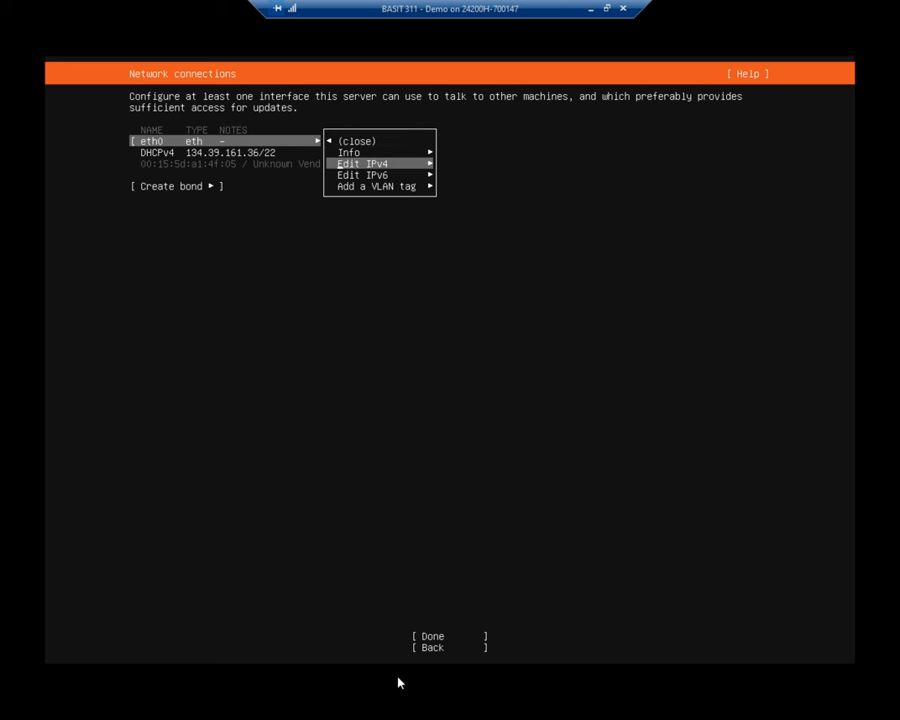
key("Down")
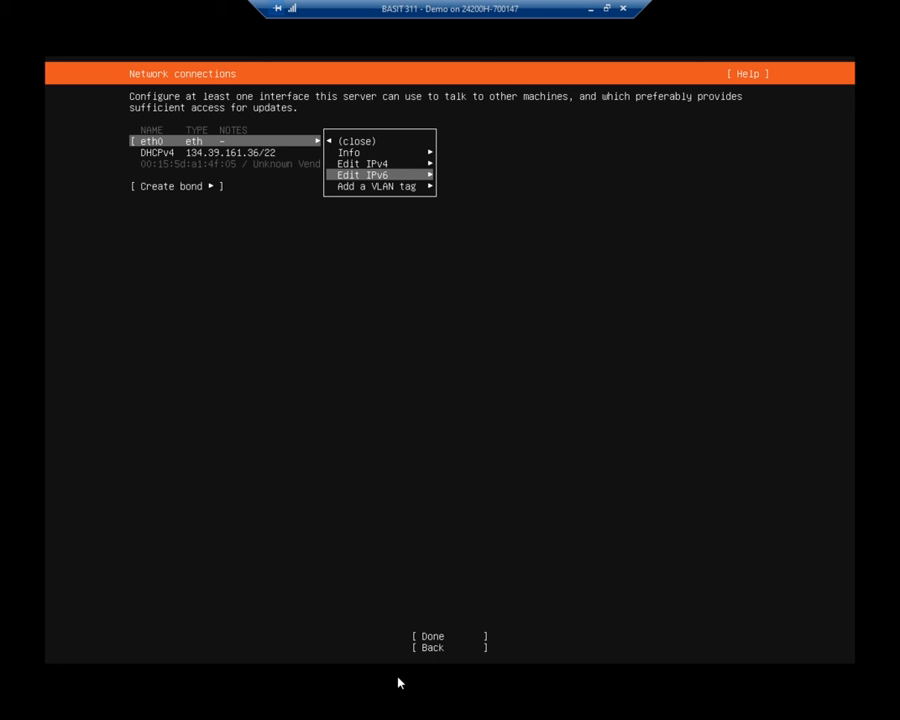
key("Down")
key("Up")
key("Up")
key("Up")
key("Up")
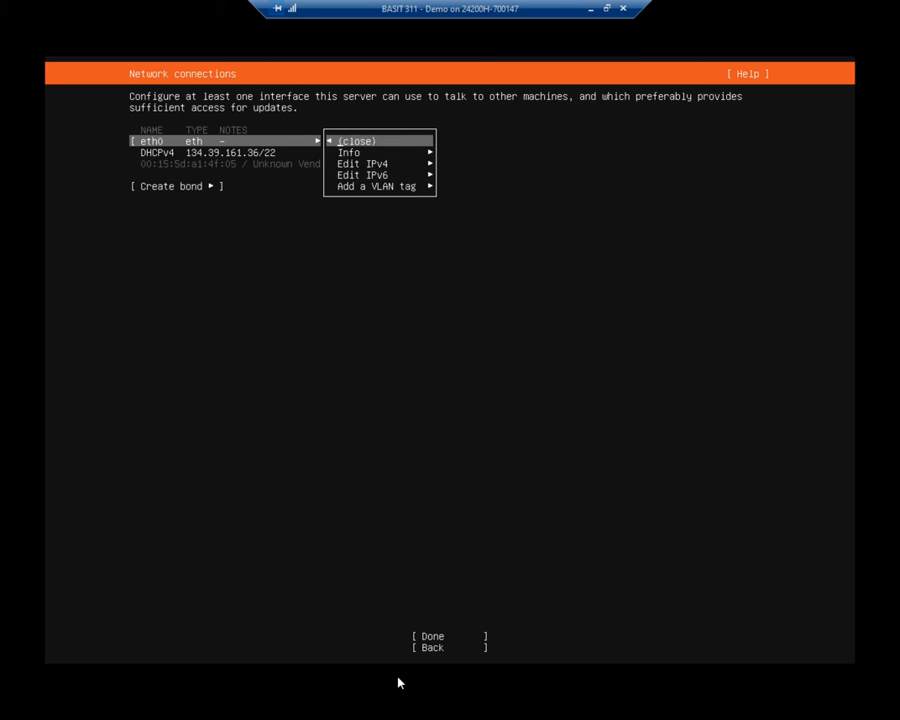
key("Return")
Accept the default network connection, blank proxy address and default Ubuntu archive mirror
key("Tab")
key("Up")
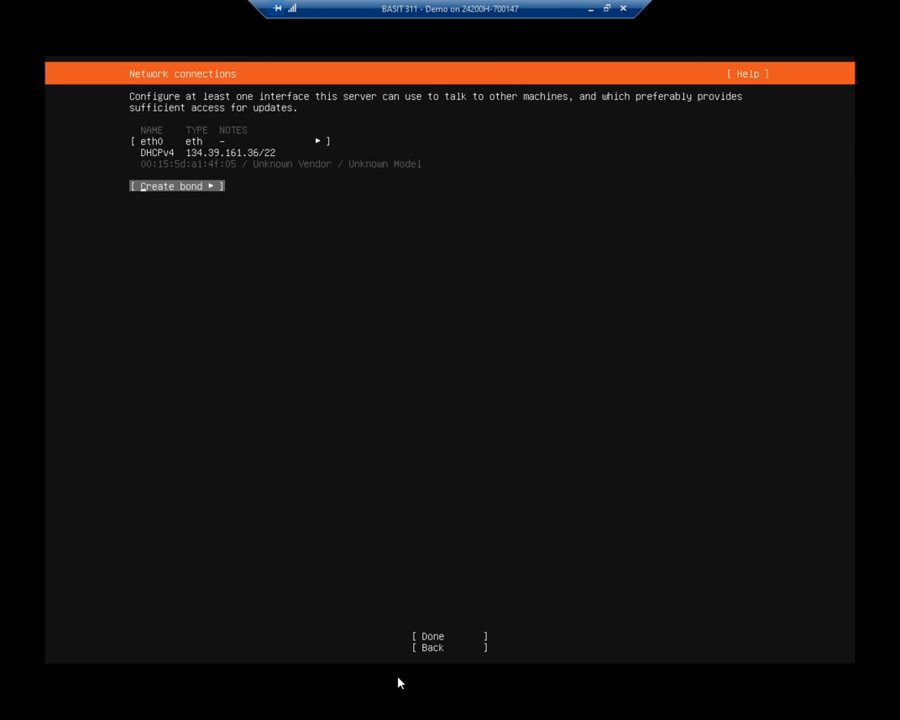
key("Tab")
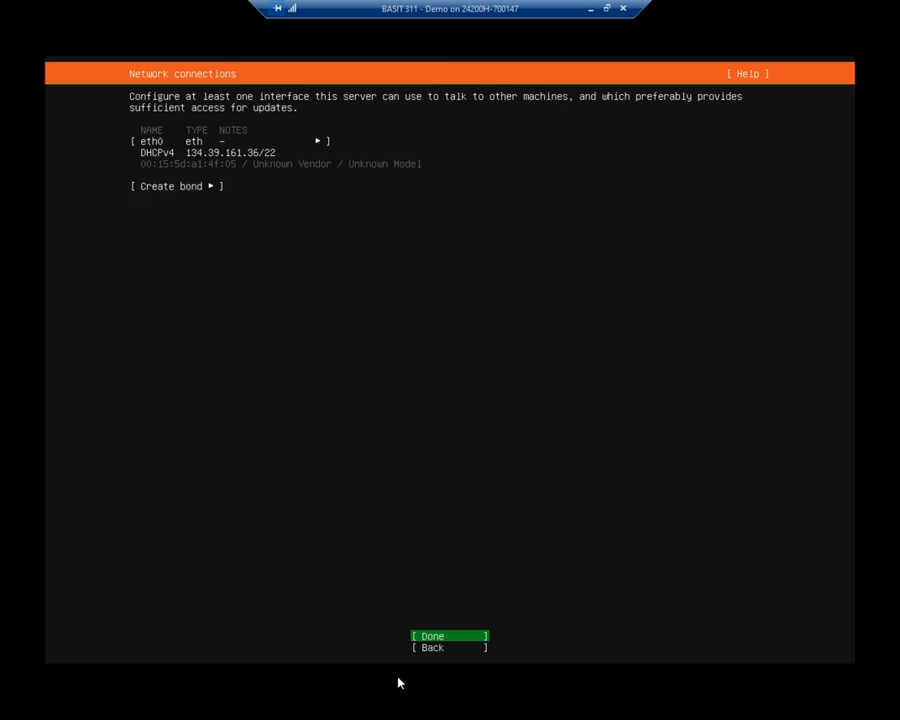
key("Return")
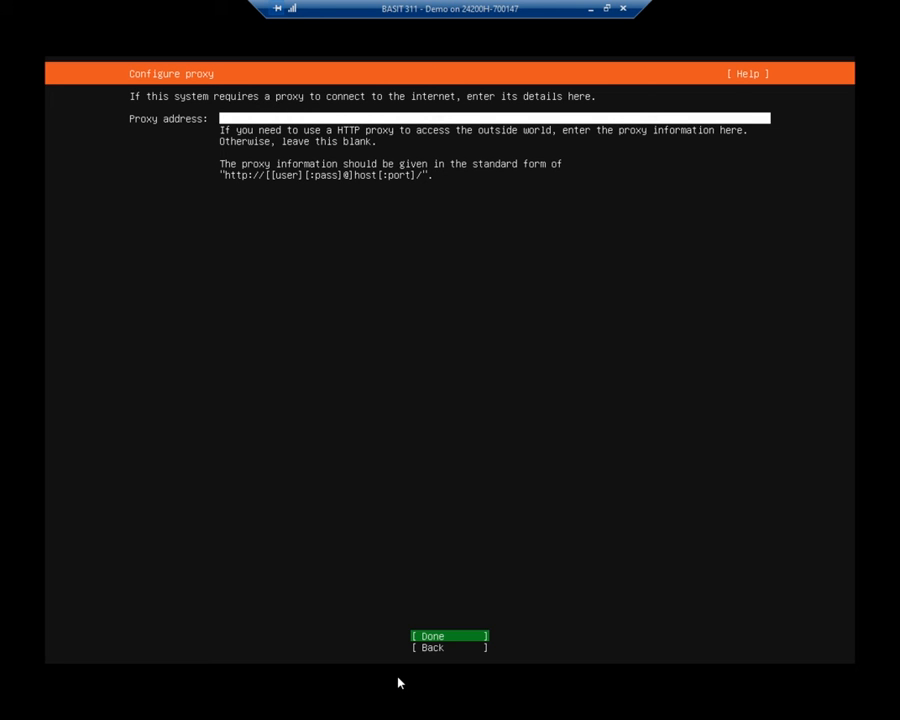
key("Return")
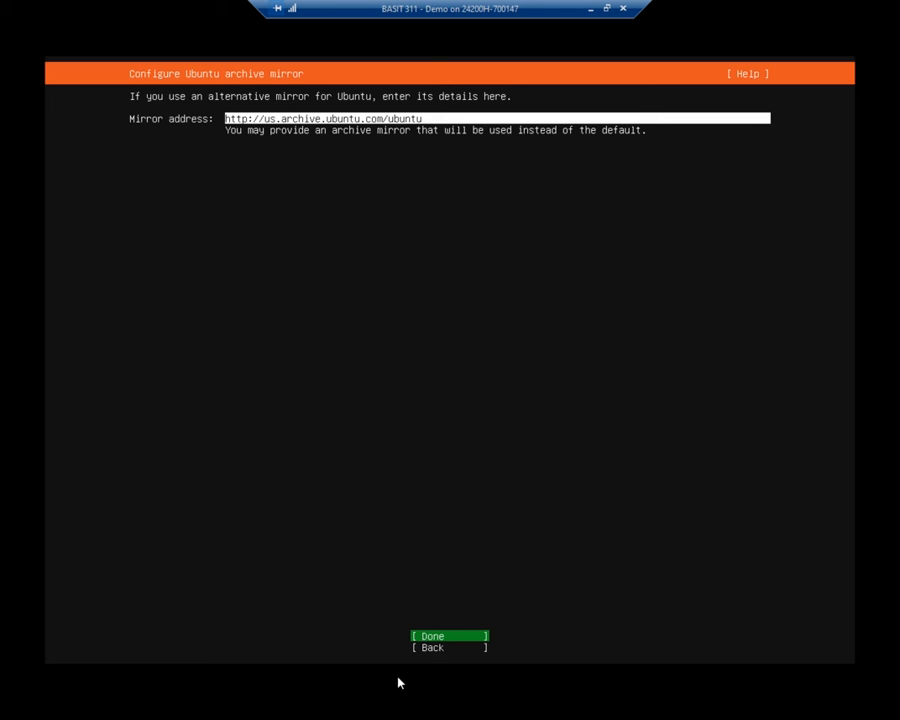
key("Return")
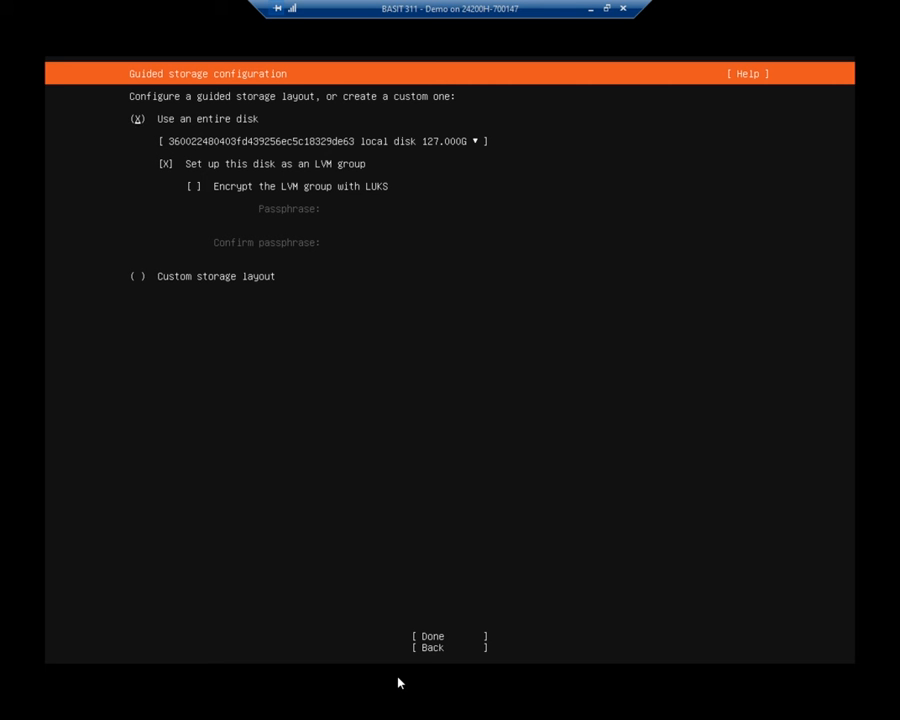
Examine the entire-disk storage options, switching LUKS encryption of the LVM group on and back off
key("Down")
key("Down")
key("Down")
key("Down")
key("Up")
key("Up")
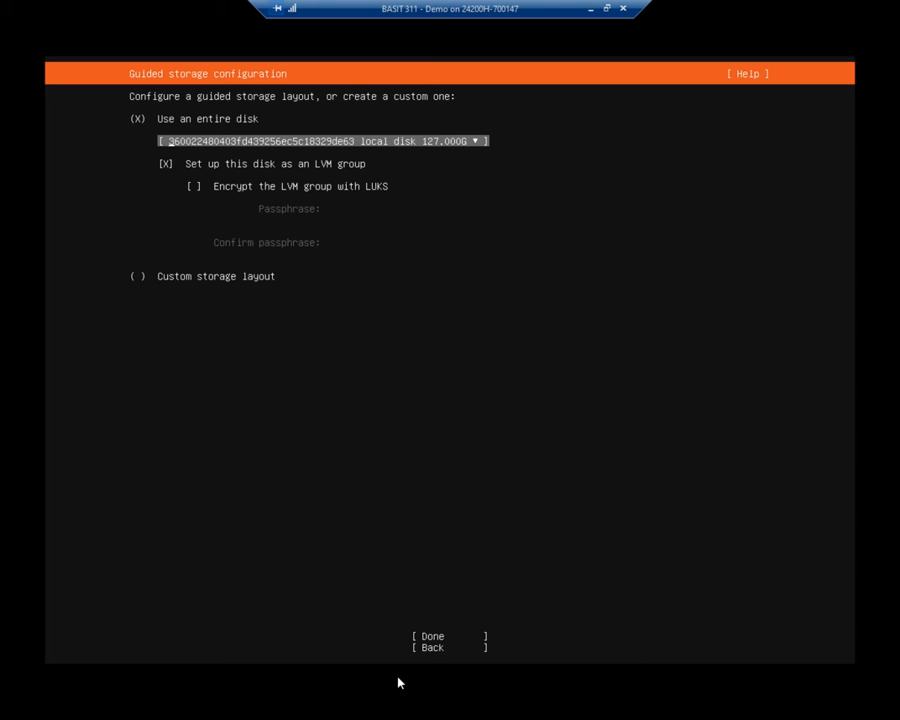
key("Tab")
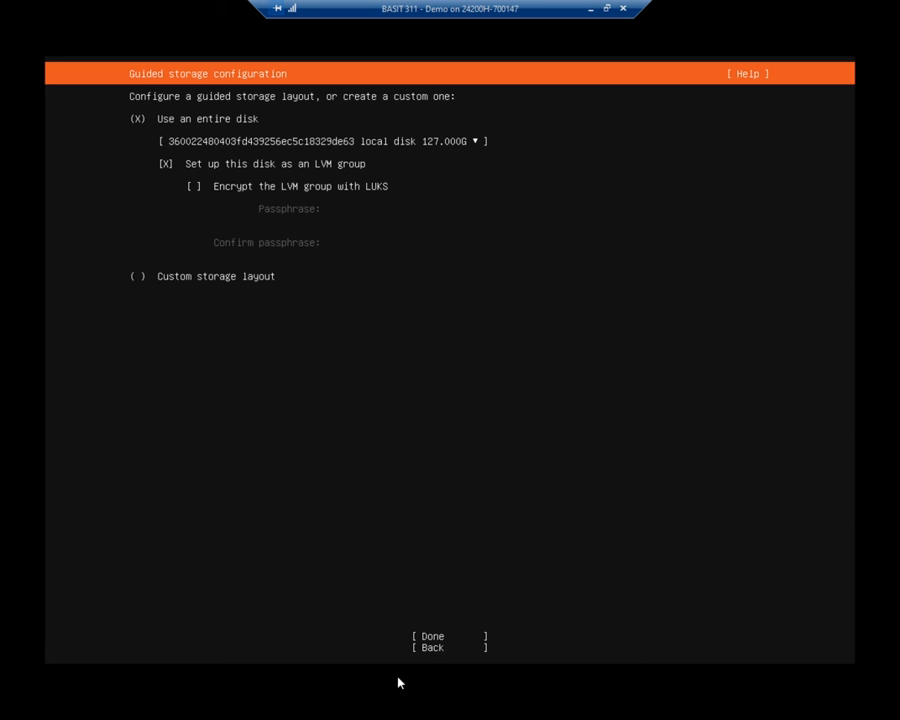
key("space")
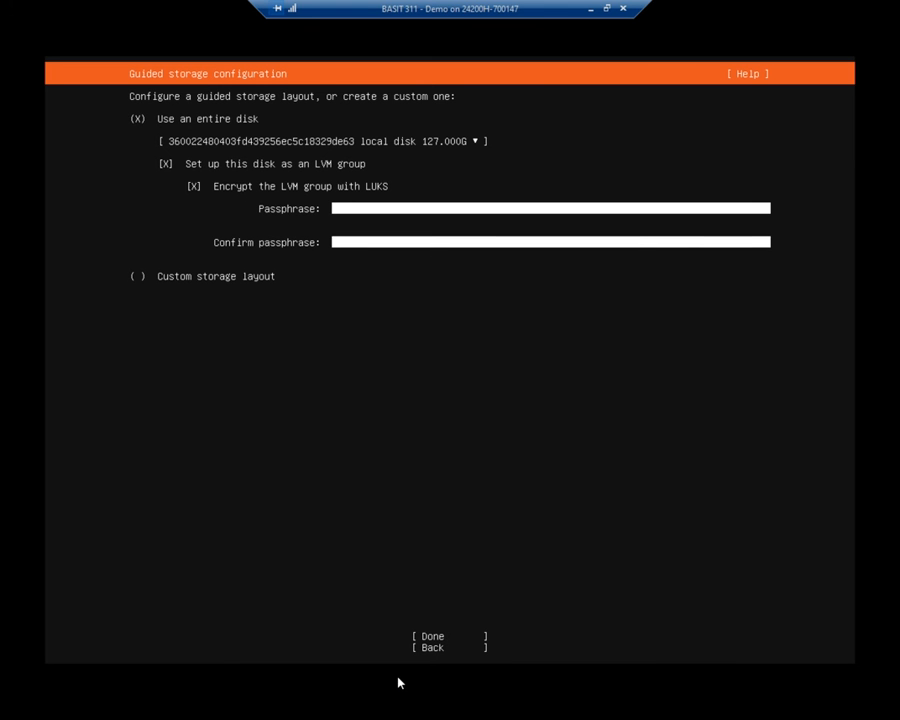
key("space")
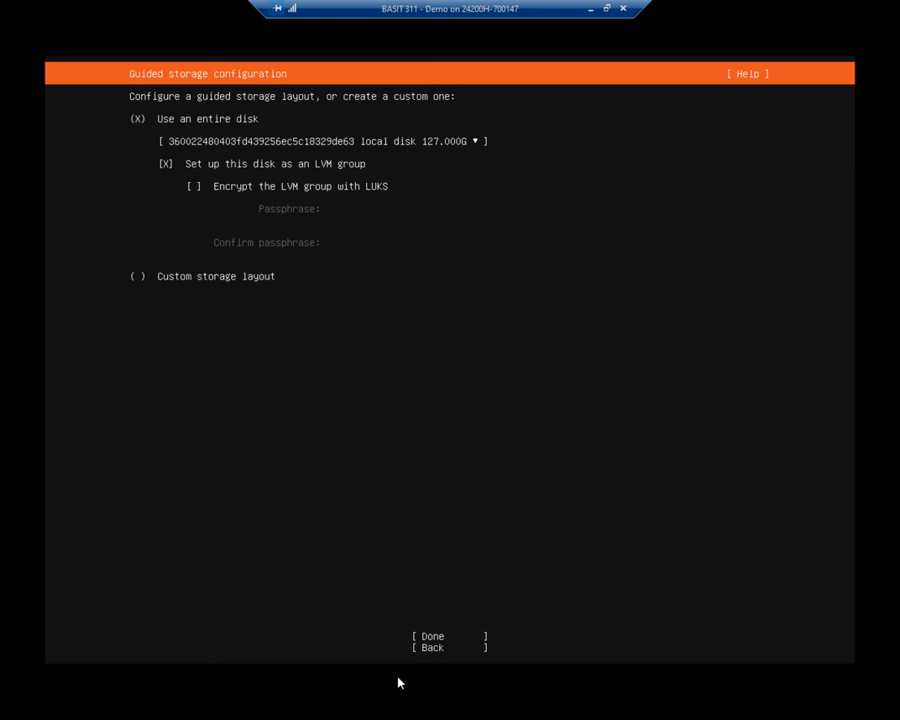
Accept the guided storage layout that uses the entire disk as an LVM group without LUKS encryption
key("Tab")
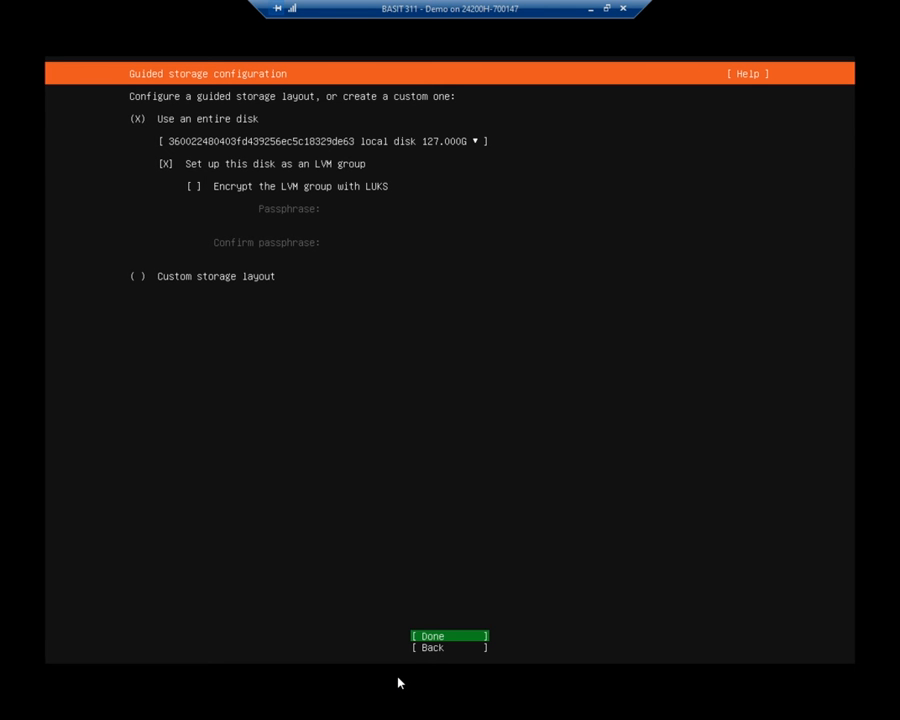
key("Return")
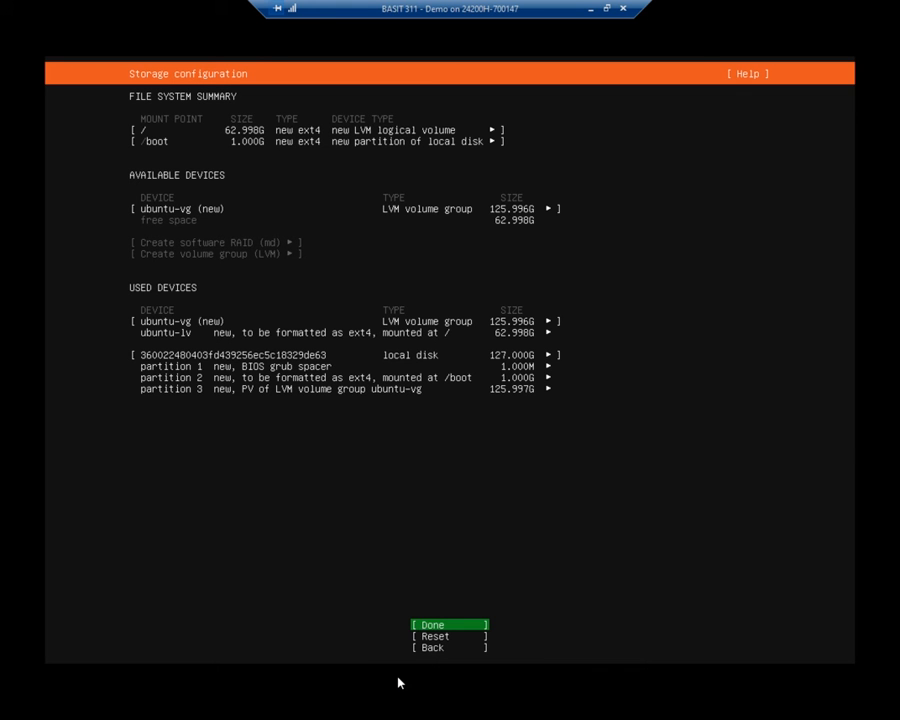
Examine the storage summary's mount points, the available ubuntu-vg volume group, and the used devices and their partitions
key("Up")
key("Up")
key("Up")
key("Up")
key("Up")
key("Up")
key("Up")
key("Up")
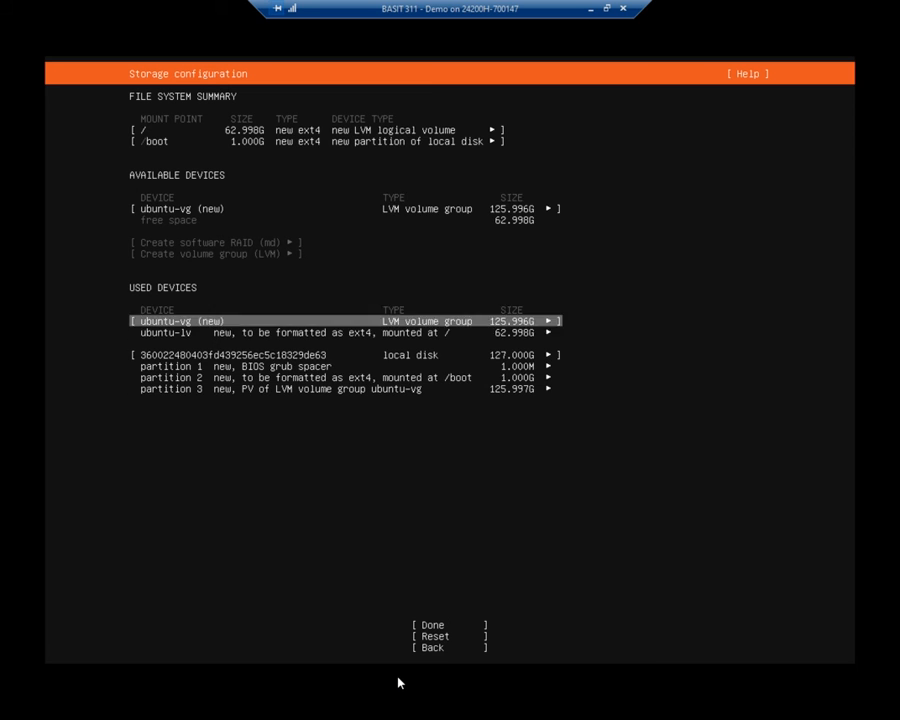
key("Up")
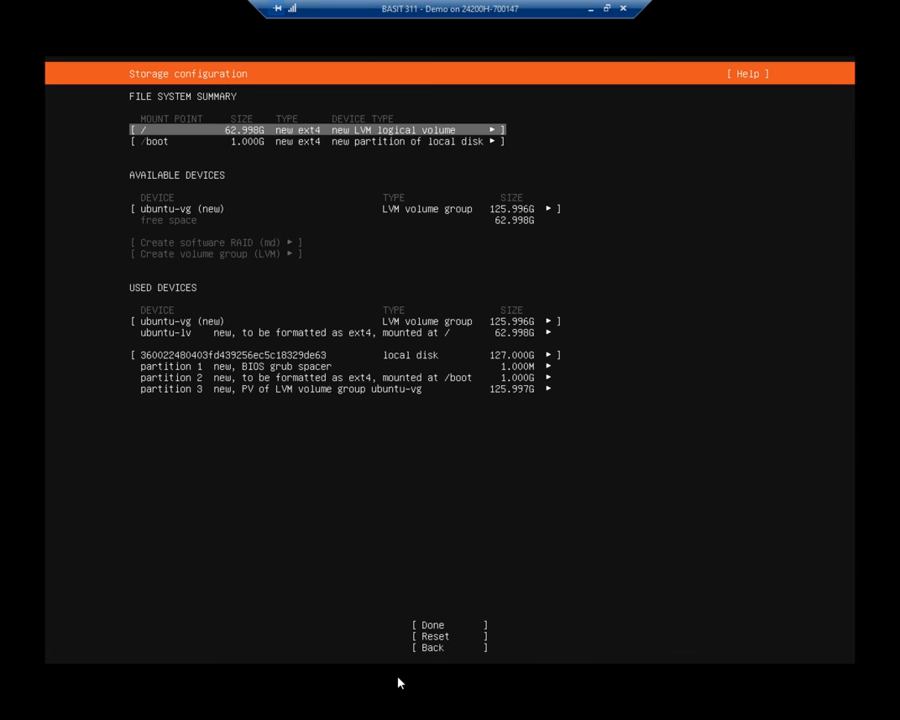
key("Down")
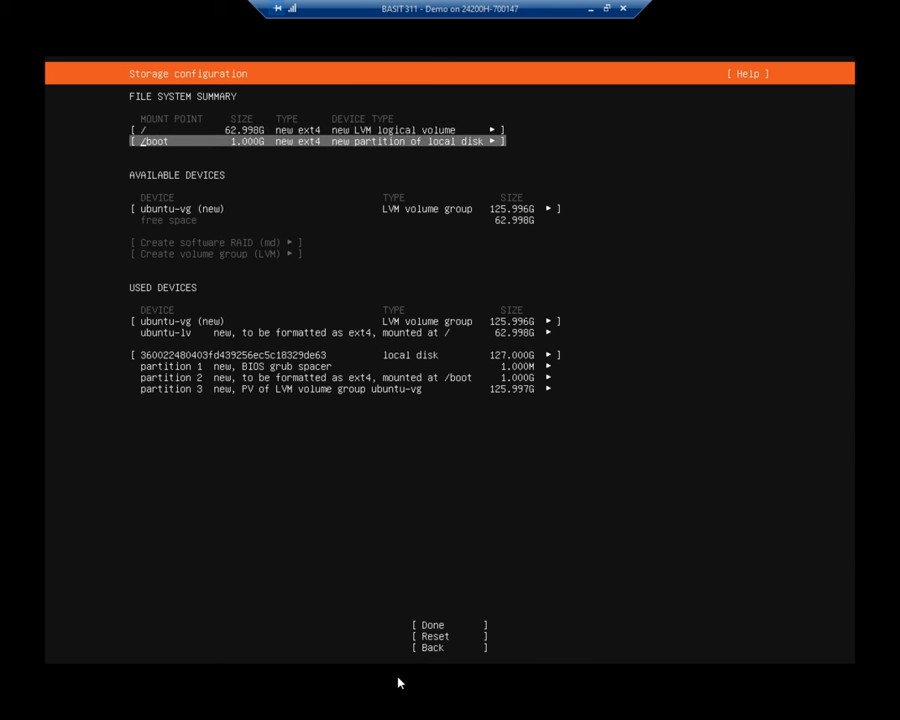
key("Down")
key("Down")
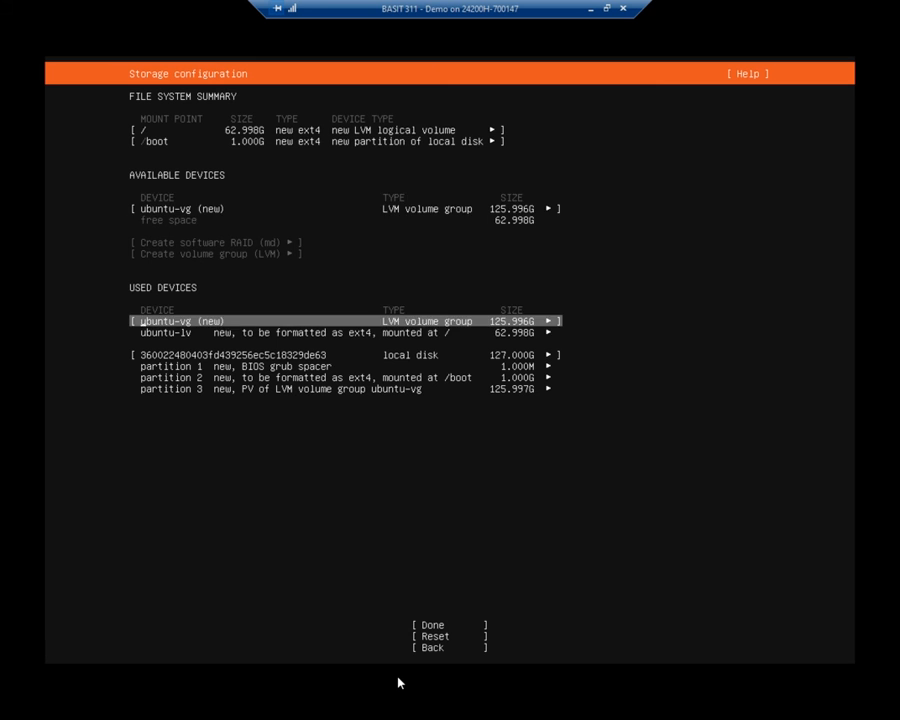
key("Up")
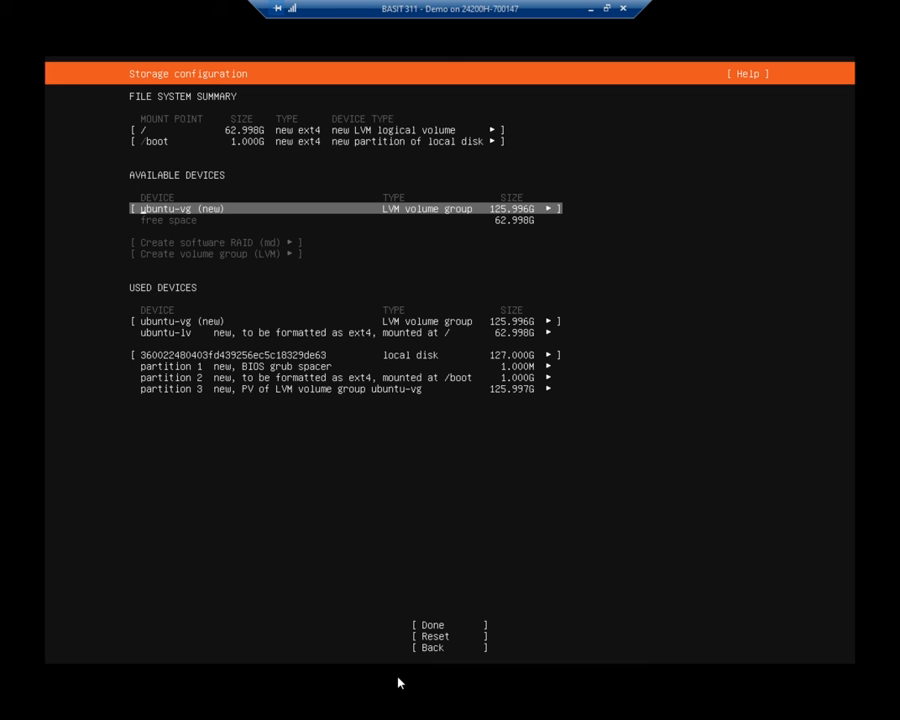
key("Down")
key("Down")
key("Up")
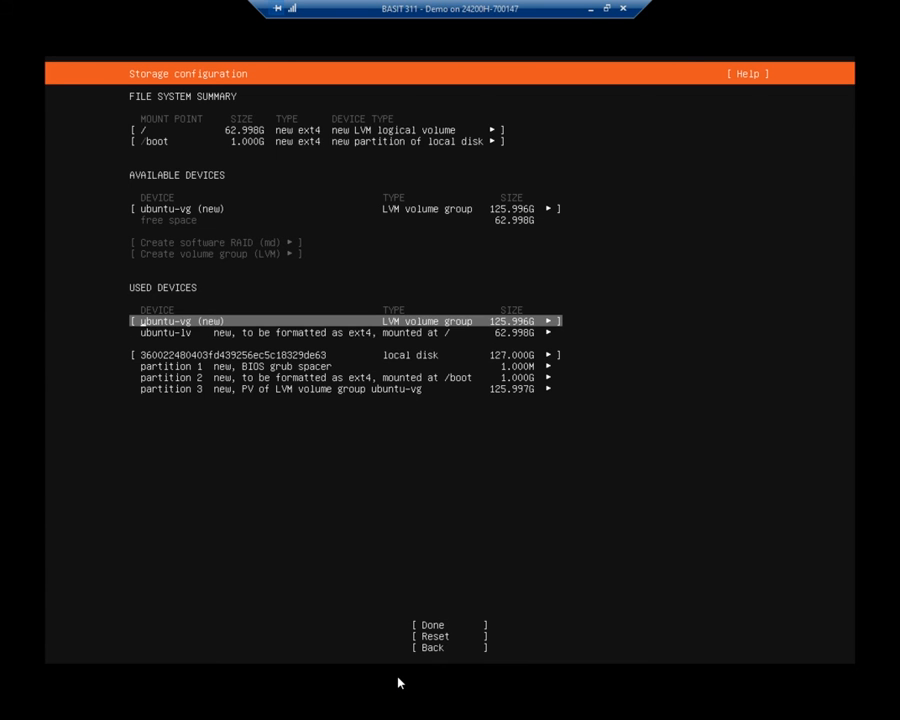
key("Down")
key("Down")
key("Down")
key("Down")
key("Down")
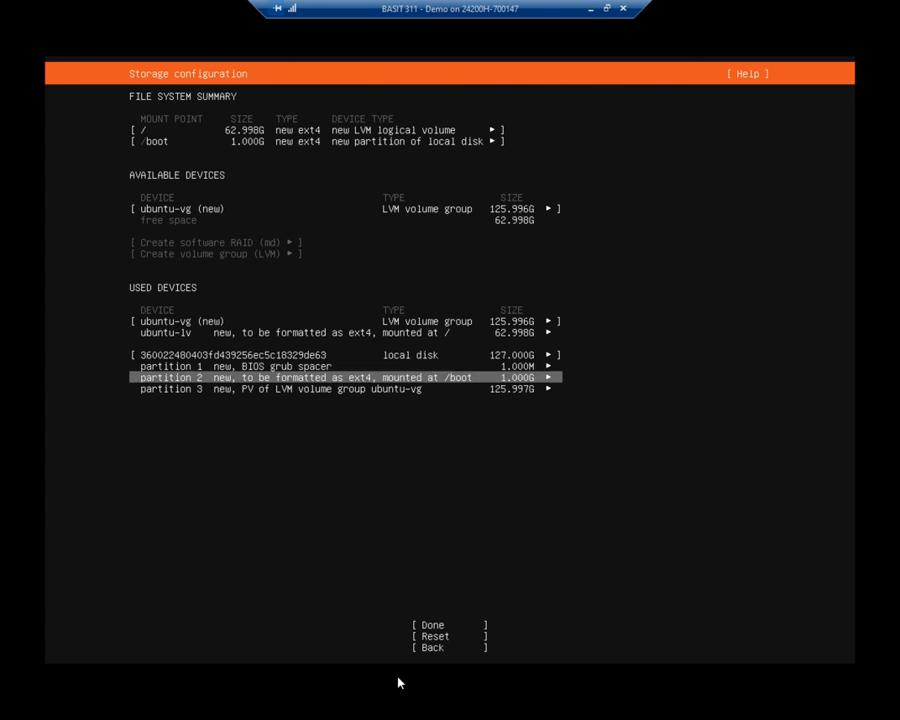
Accept the storage configuration and confirm the destructive formatting of the selected disk to begin the installation
key("Down")
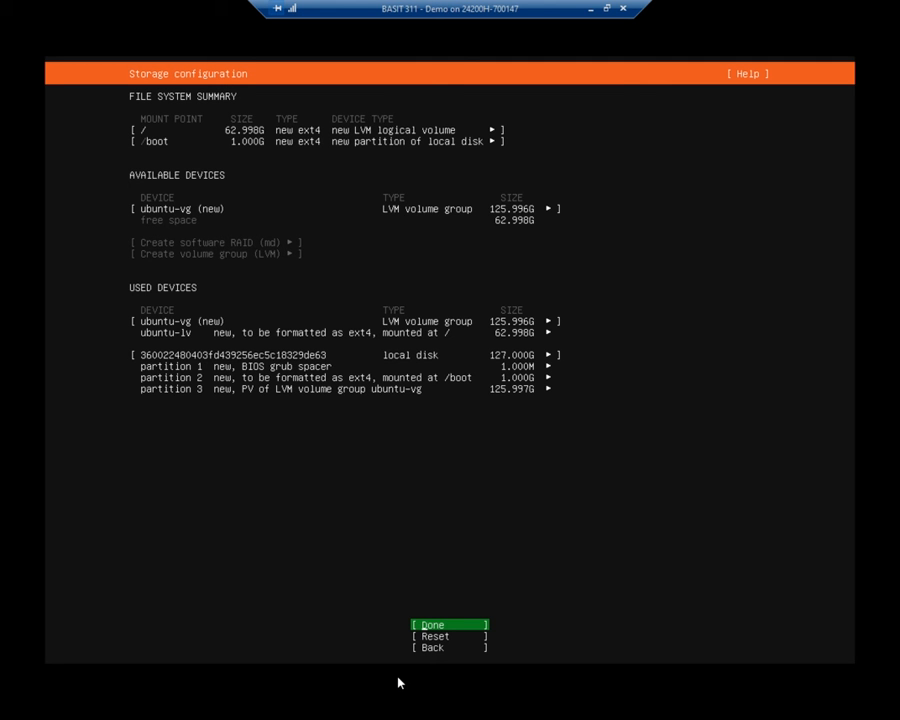
key("Return")
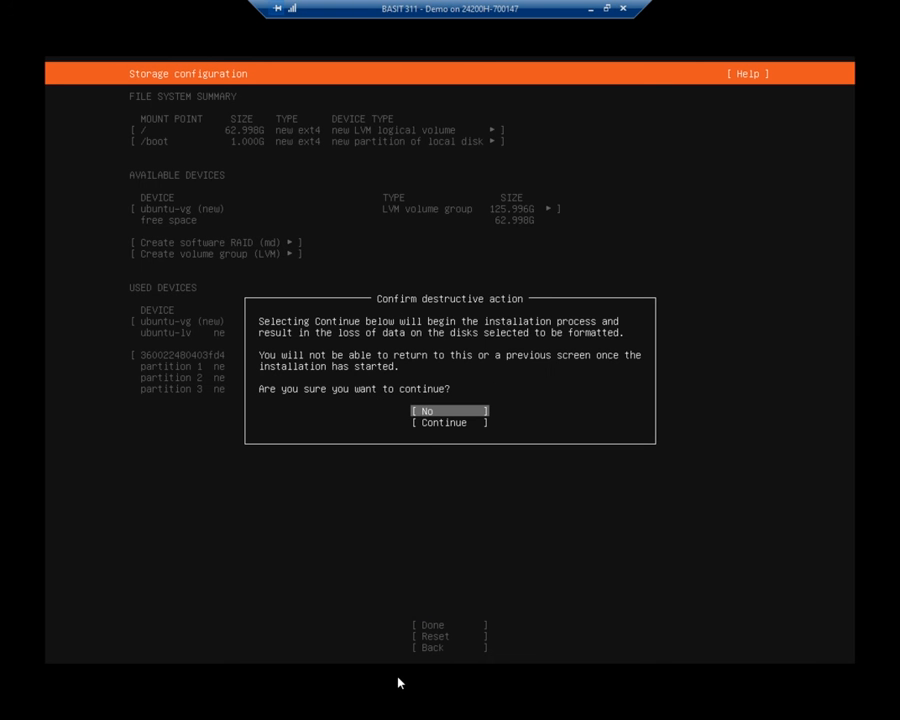
key("Down")
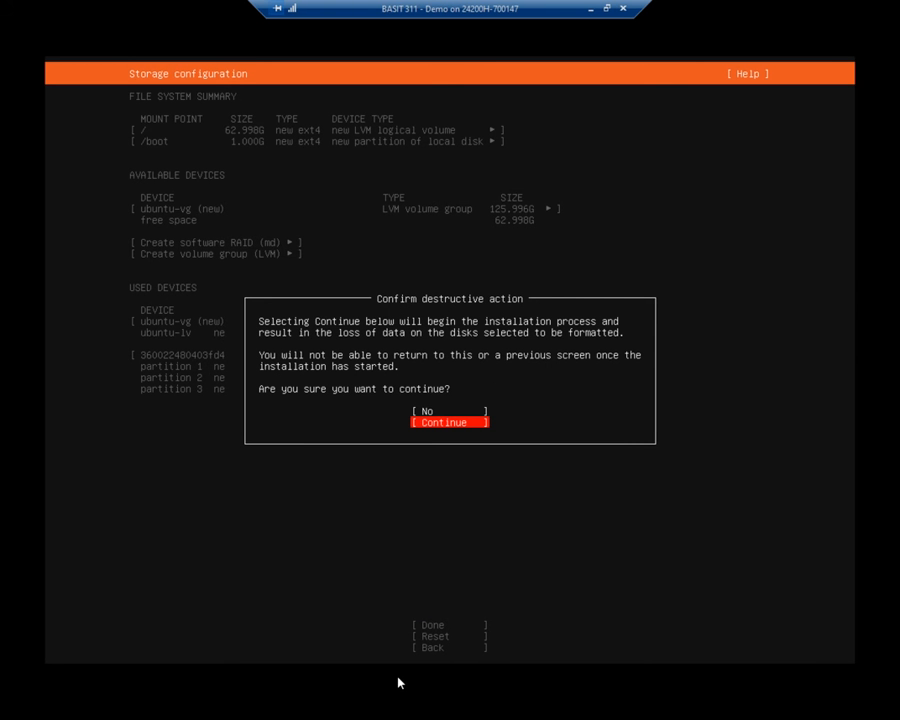
key("Return")
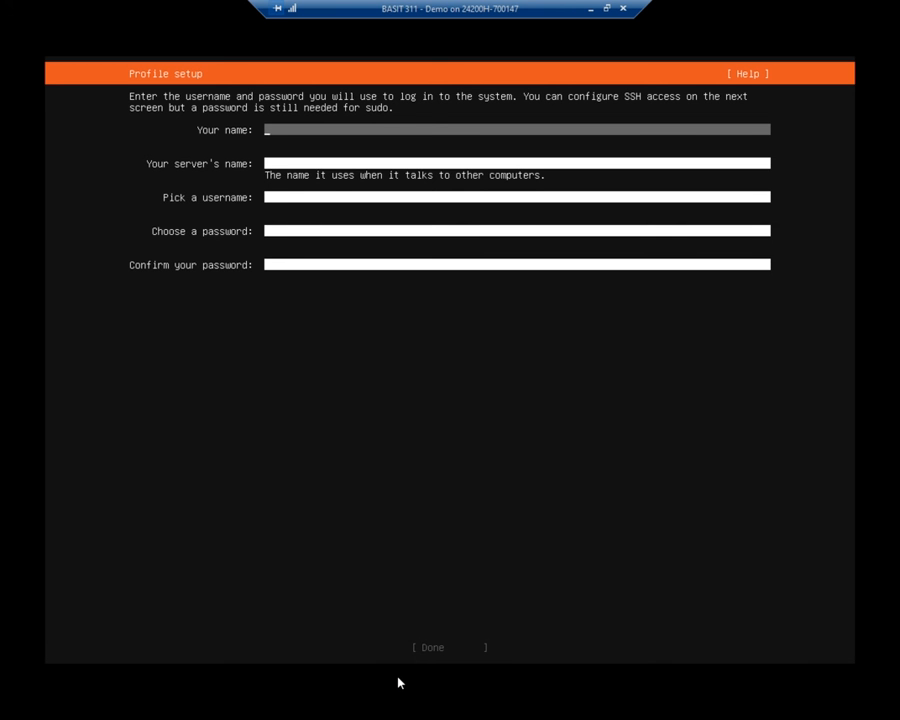
Fill in the profile with the user's name, basit311_demo as the server's name, and the login username
type("David")
key("Tab")
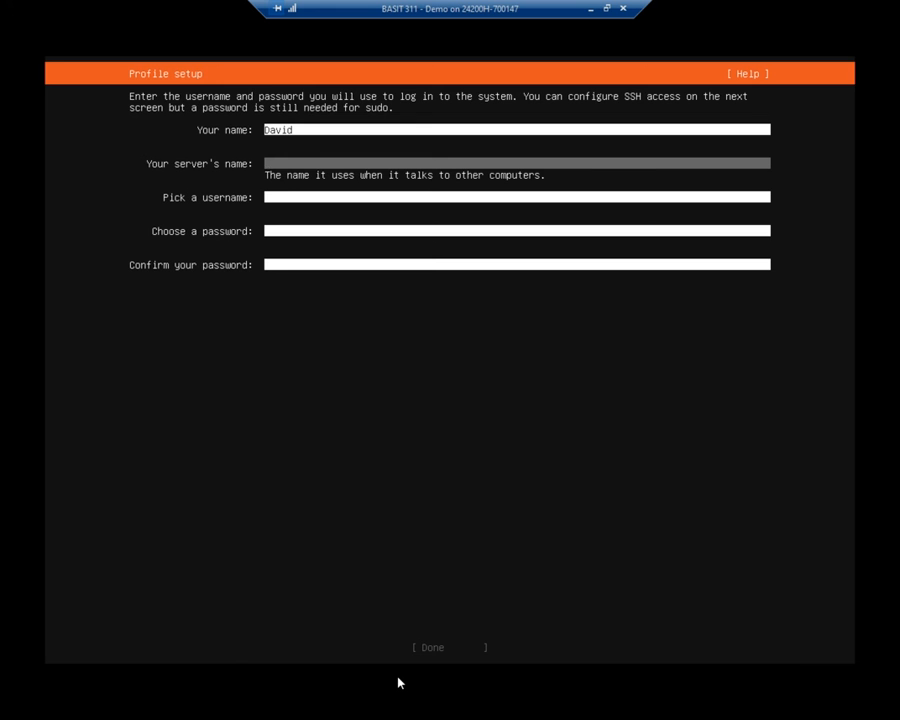
type("basit311_demo")
key("space")
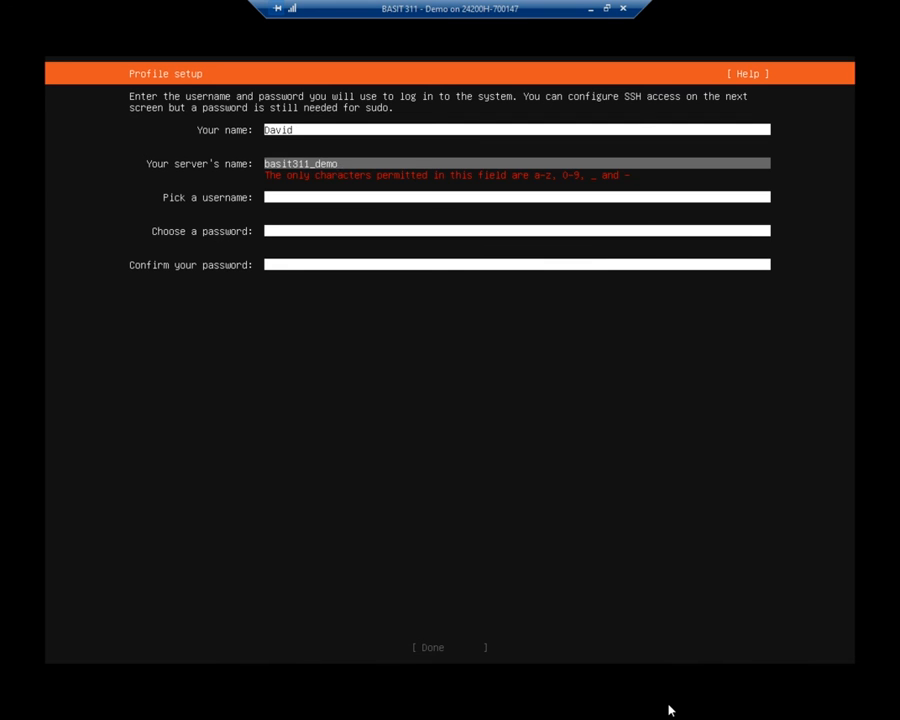
key("Tab")
type("david")
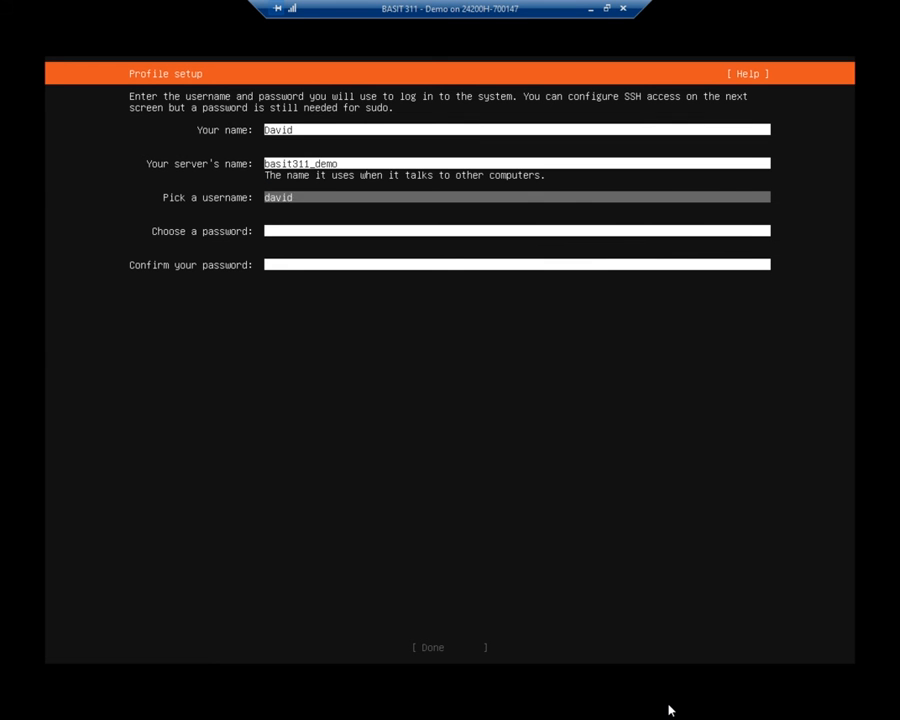
Enter and confirm the account password, and submit the profile setup
key("Tab")
type("*********")
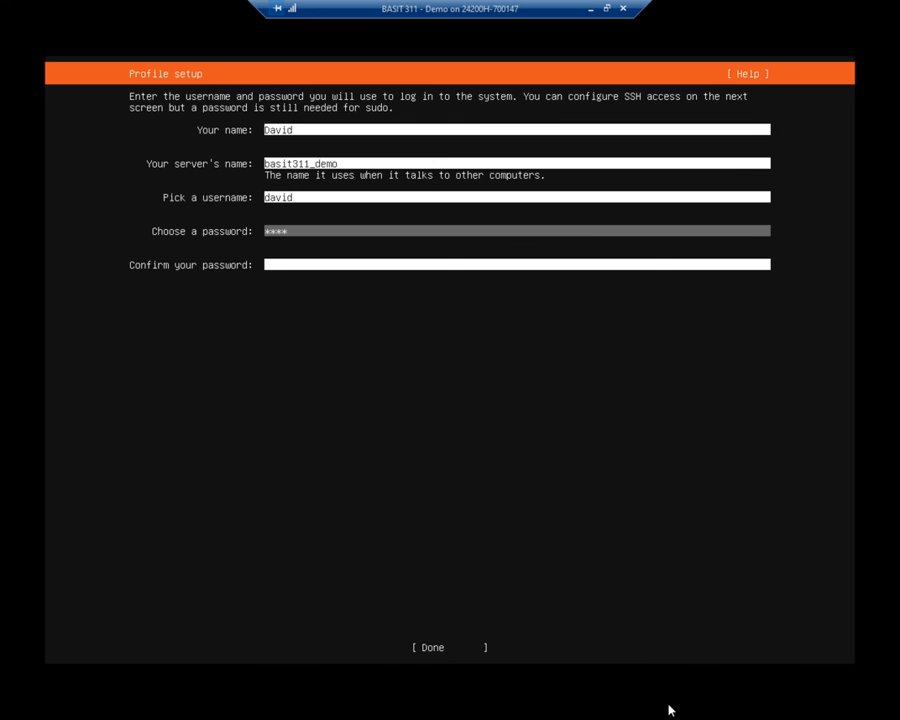
key("Tab")
type("*********")
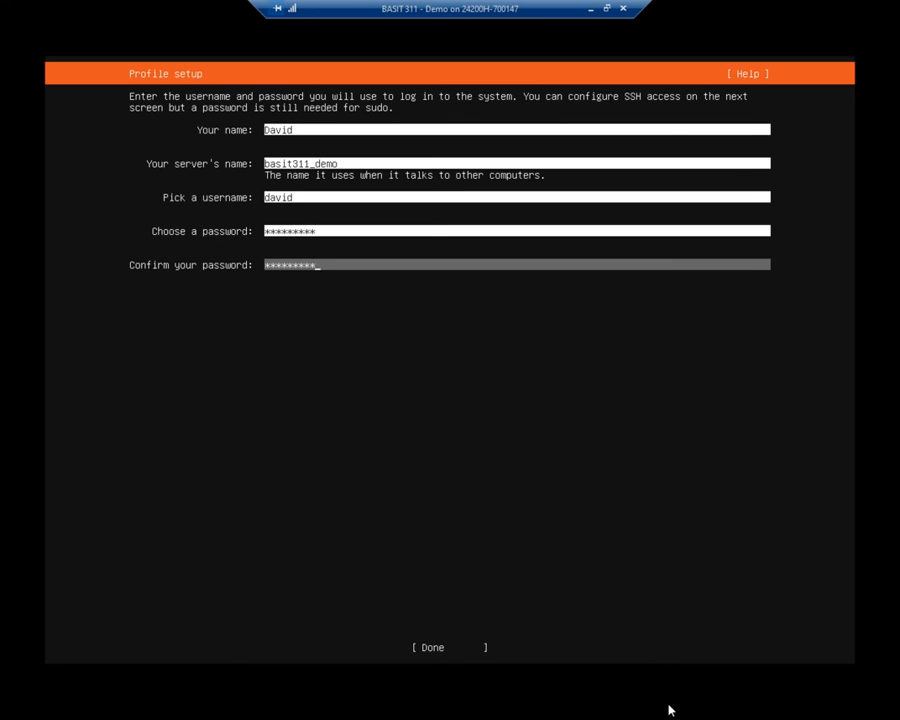
key("Tab")
key("Return")
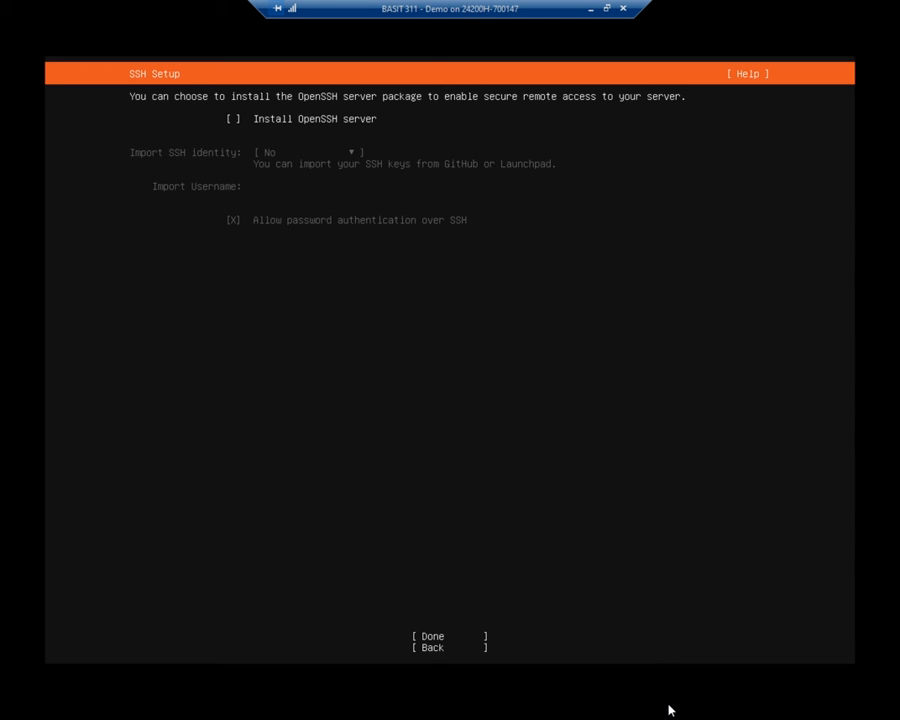
Continue past the SSH setup without installing the OpenSSH server
key("Tab")
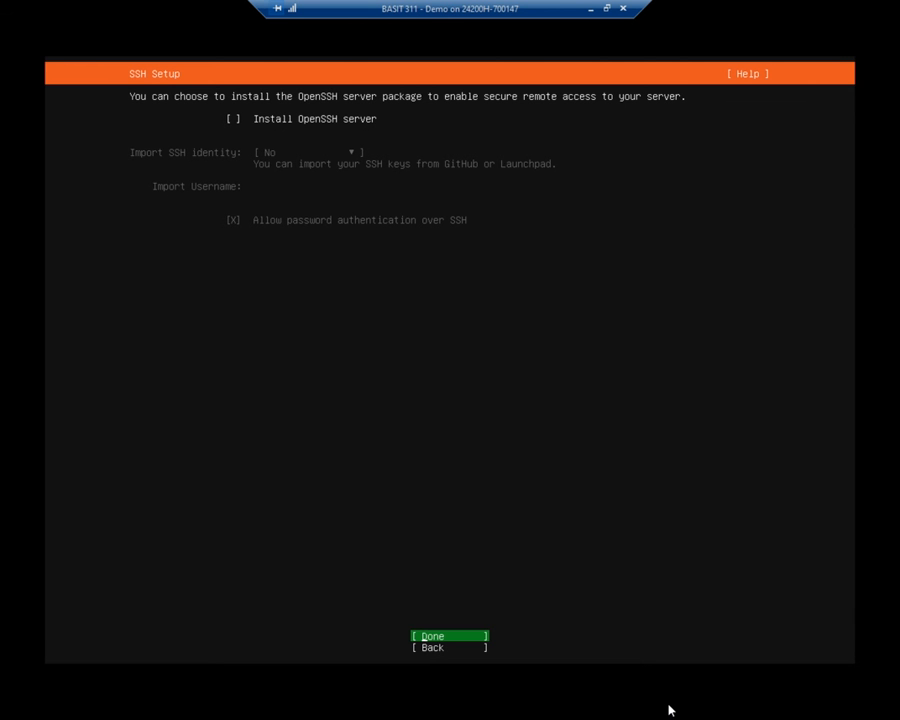
key("Return")
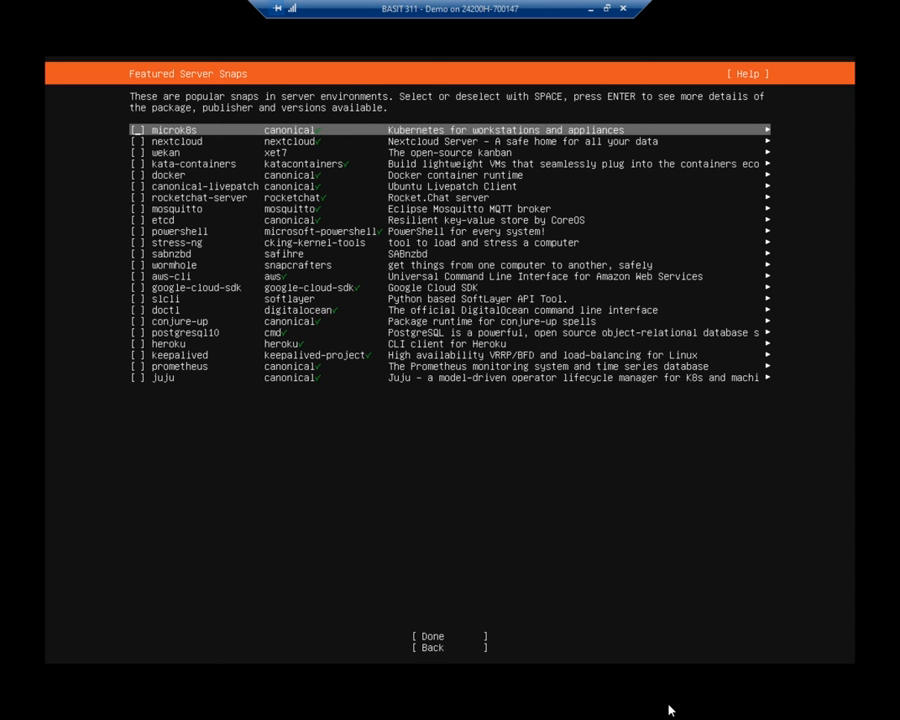
Examine the list of featured server snaps, marking the mosquitto snap for installation and unmarking it again
key("Down")
key("Down")
key("Down")
key("Down")
key("Down")
key("Down")
key("Down")
key("Down")
key("space")
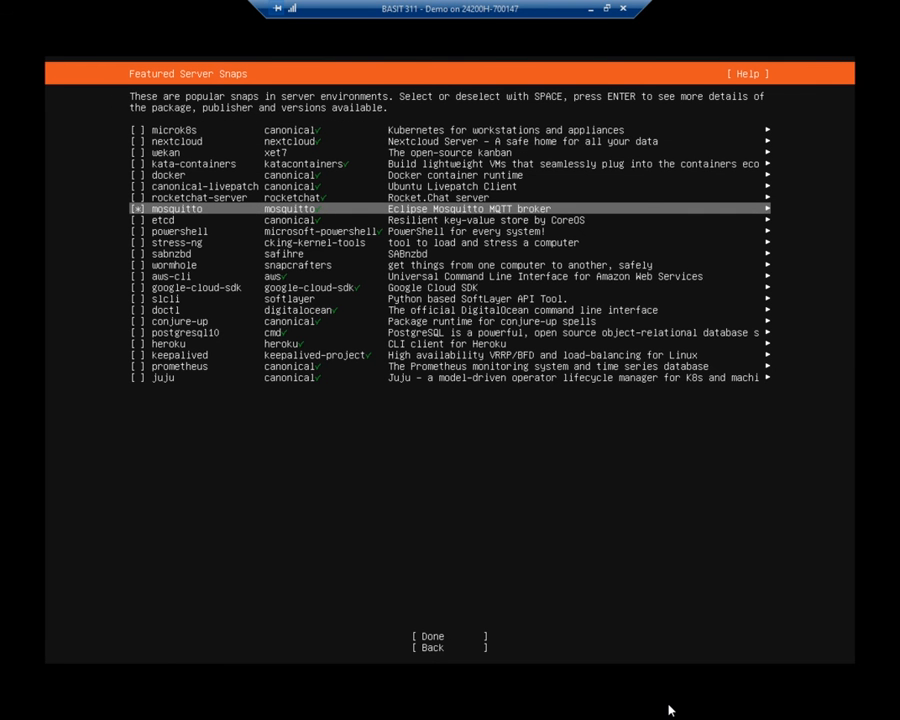
key("space")
key("Down")
key("Down")
key("Down")
key("Up")
key("Up")
key("Up")
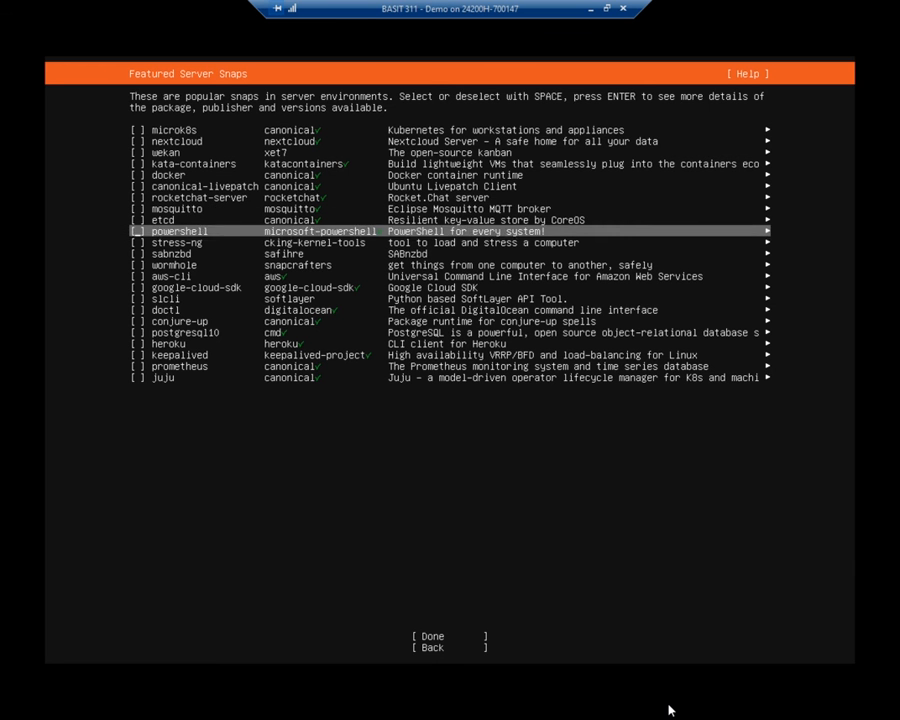
key("Up")
key("Up")
key("Up")
key("Up")
key("Up")
key("Up")
key("Down")
key("Down")
key("Down")
key("Down")
key("Down")
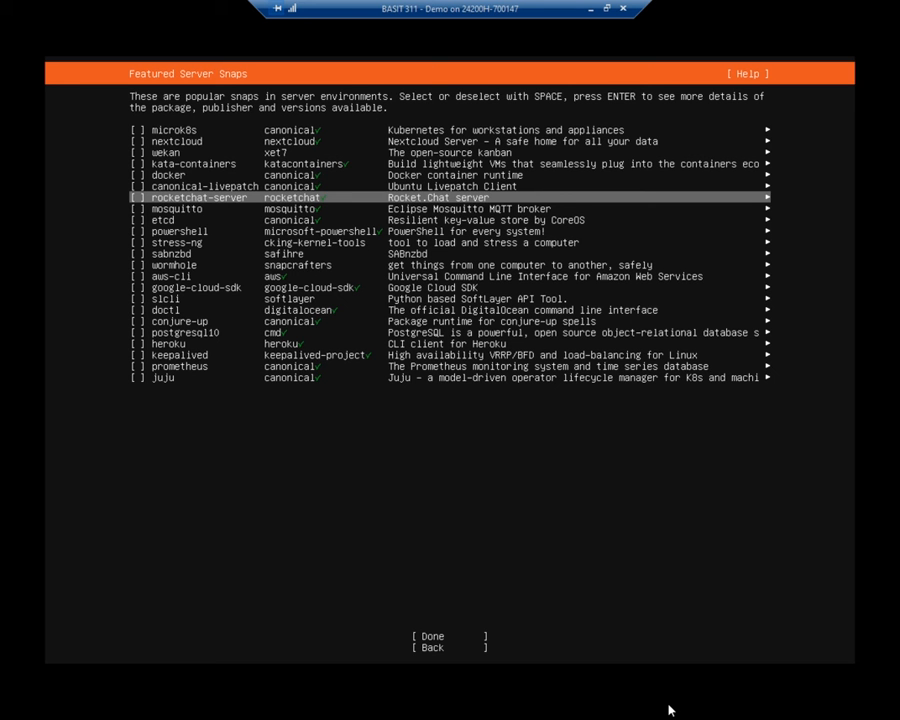
Continue the installation without selecting any featured server snaps
key("Tab")
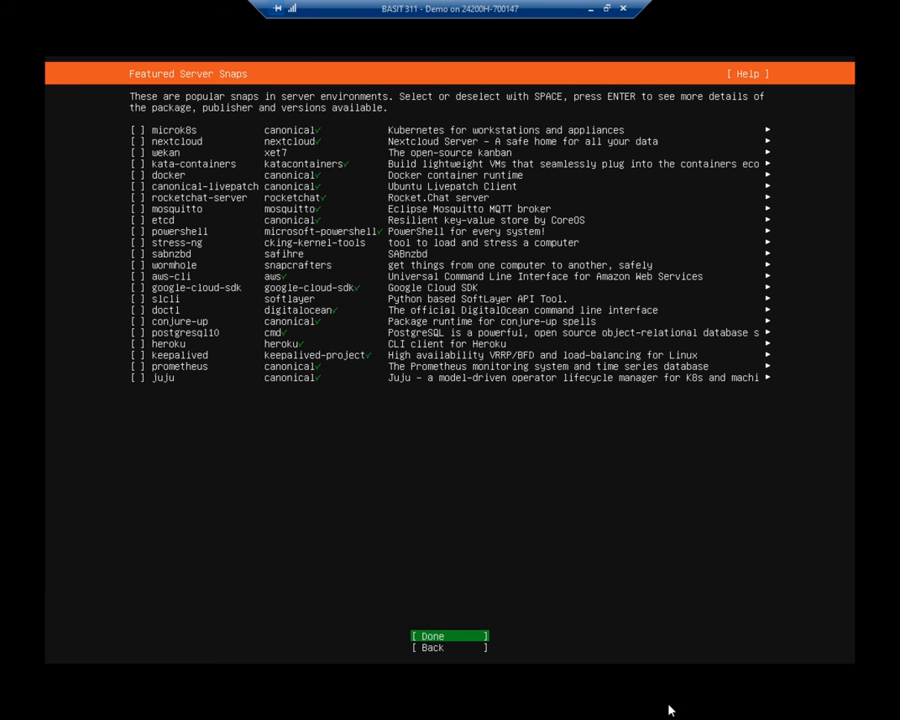
key("Return")
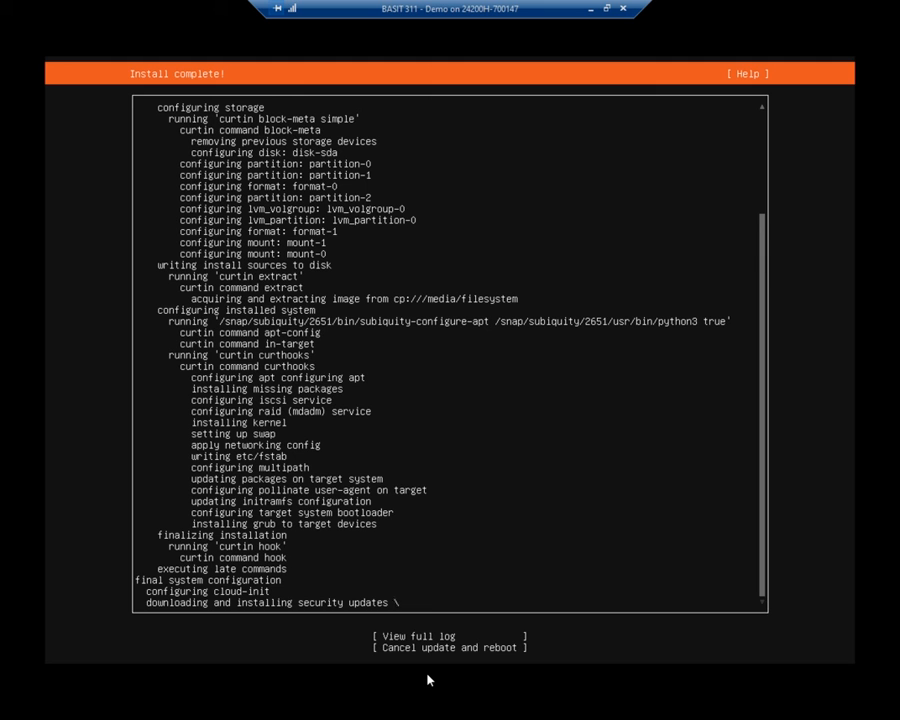
Cancel the download of security updates and reboot the completed installation
key("Tab")
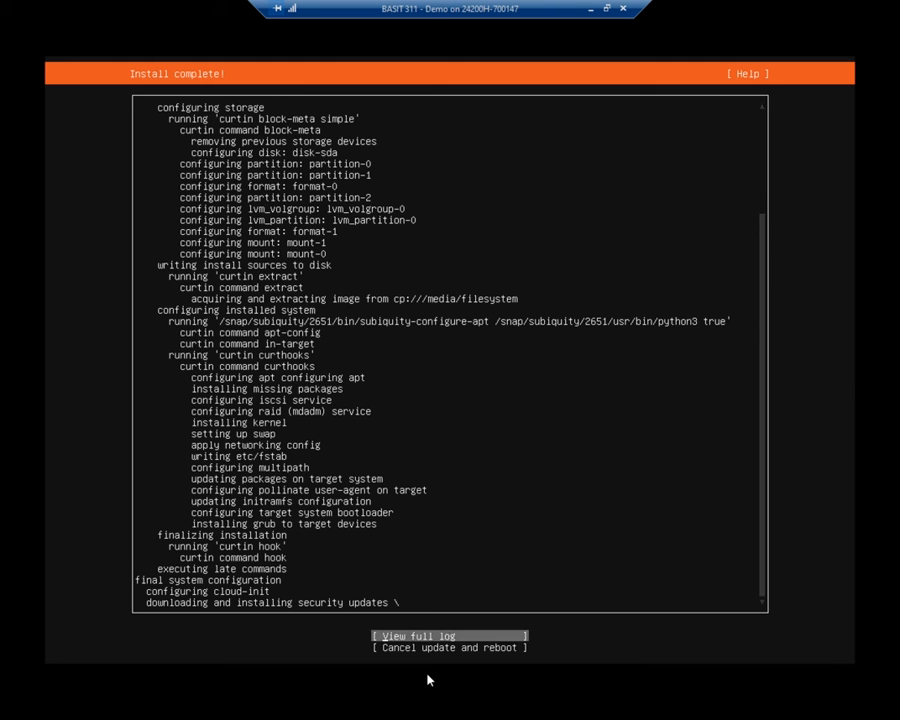
key("Down")
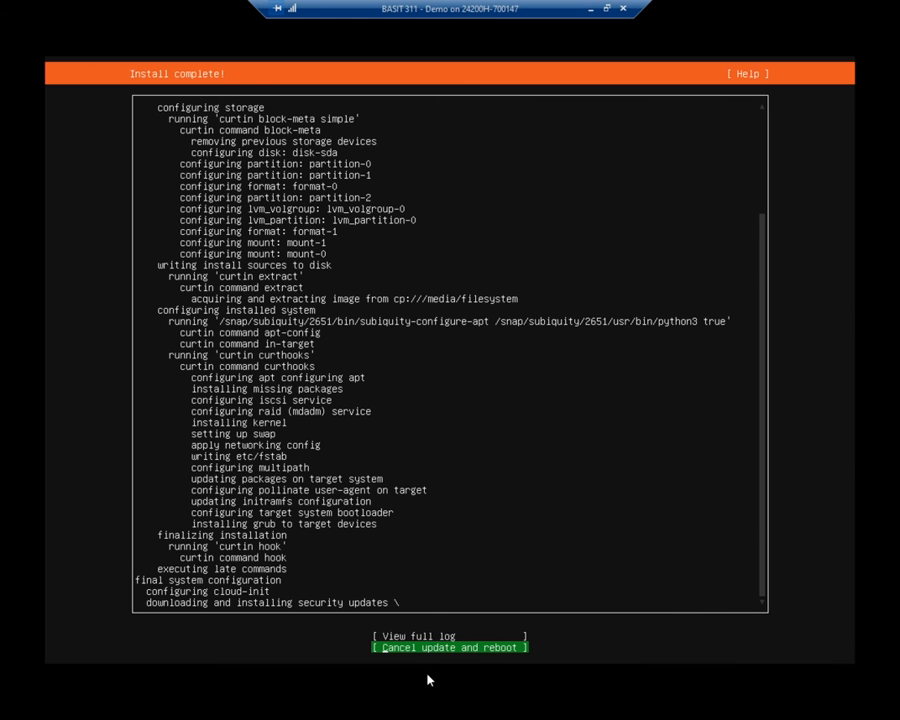
key("Return")
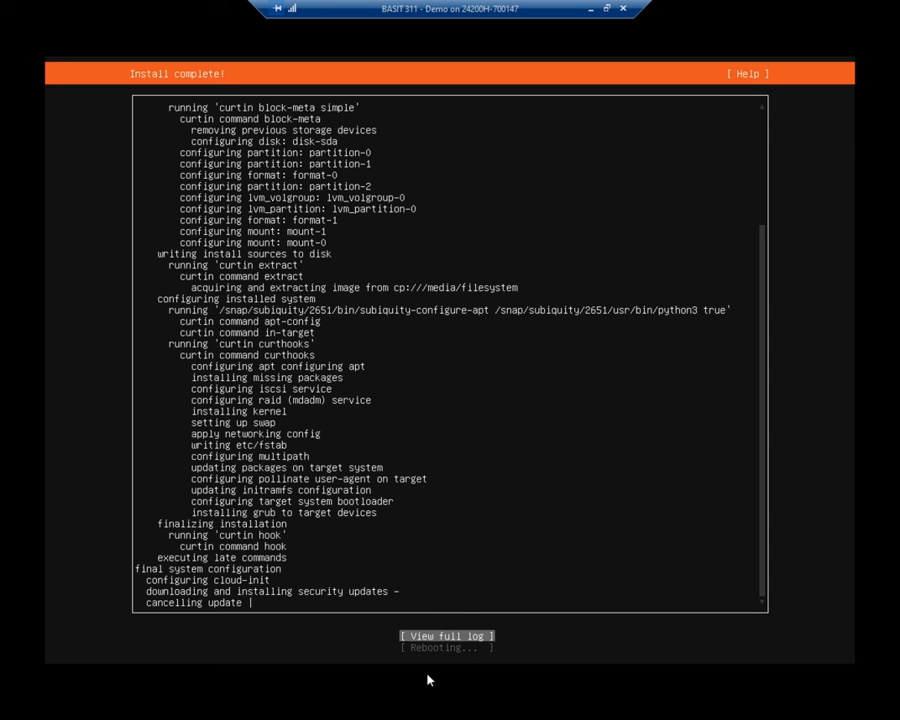
key("Tab")
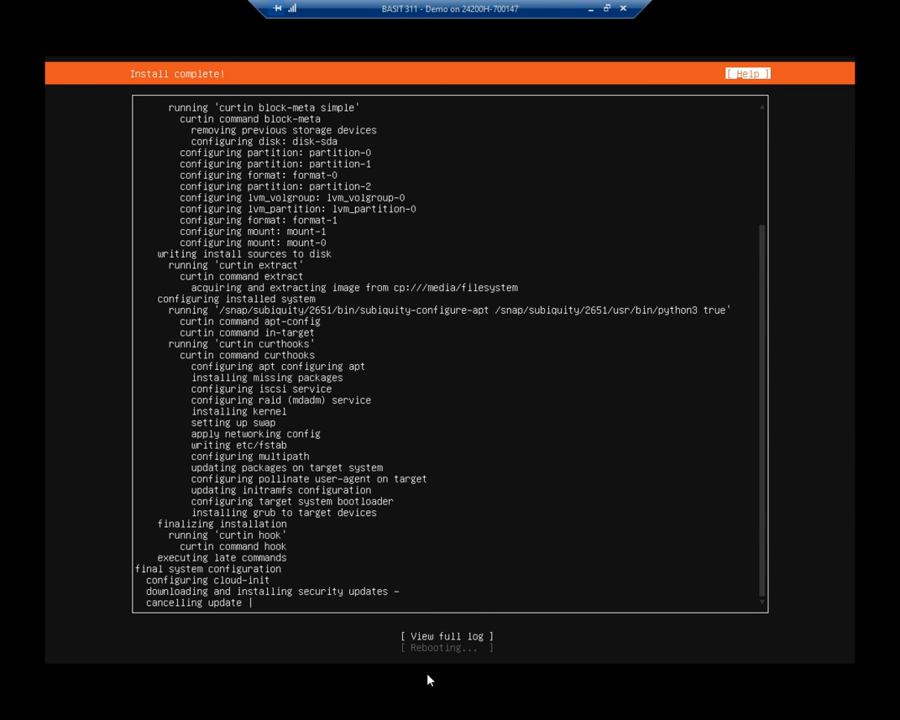
key("Return")
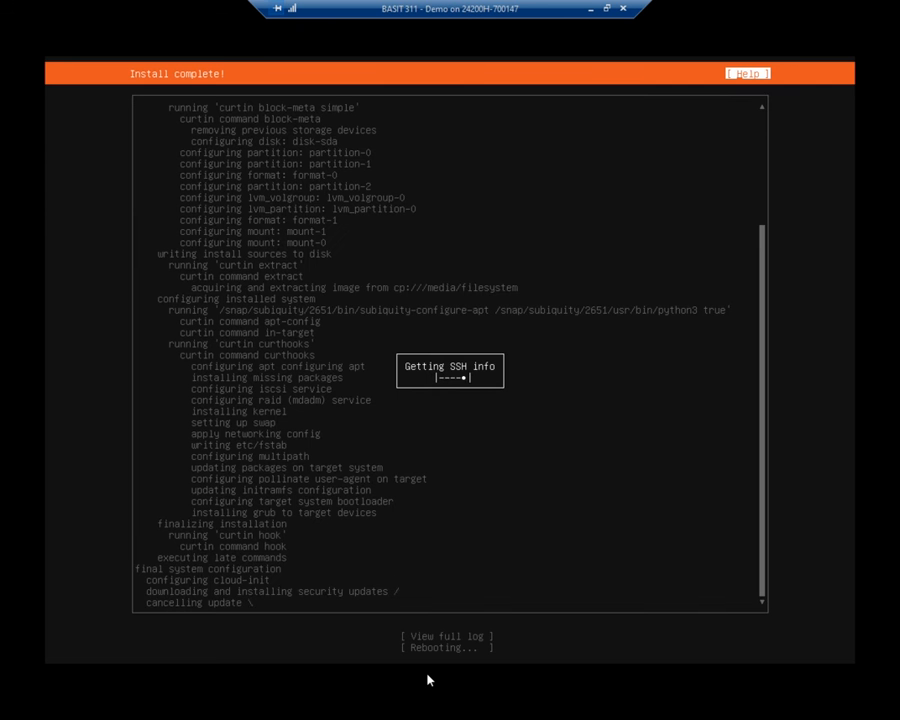
key("Down")
key("Down")
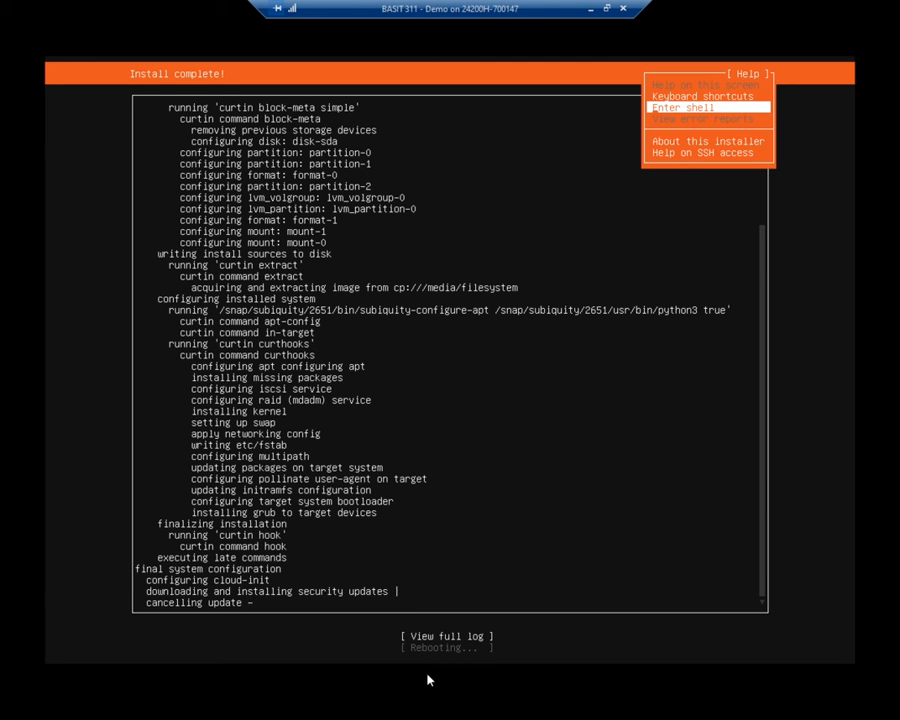
key("Escape")
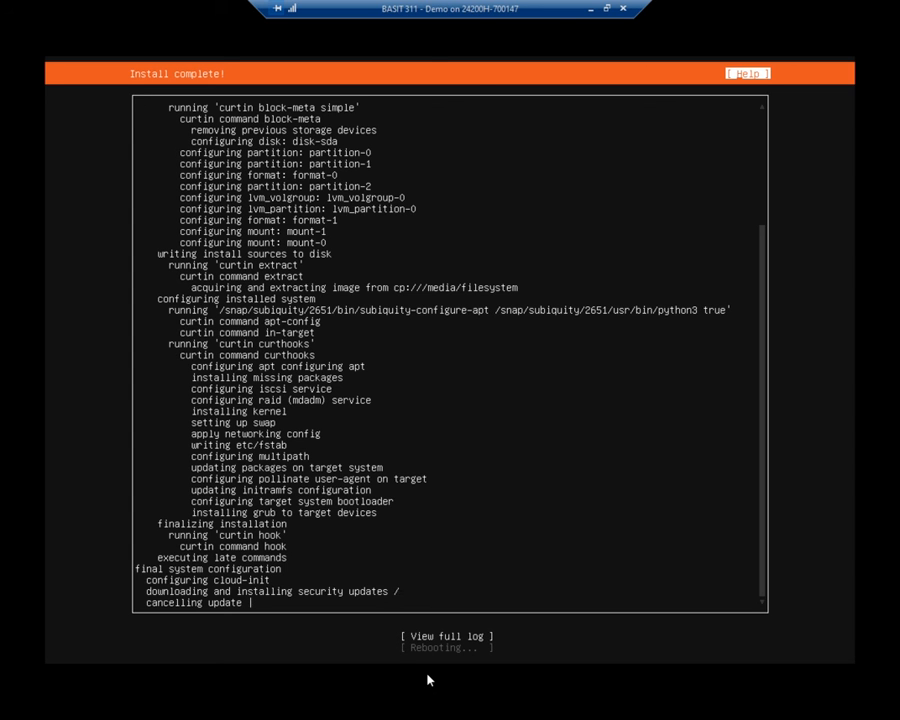
Shut down the virtual machine with poweroff from the installer shell and restore its connection from full screen to a window
key("F1")
key("Down")
key("Down")
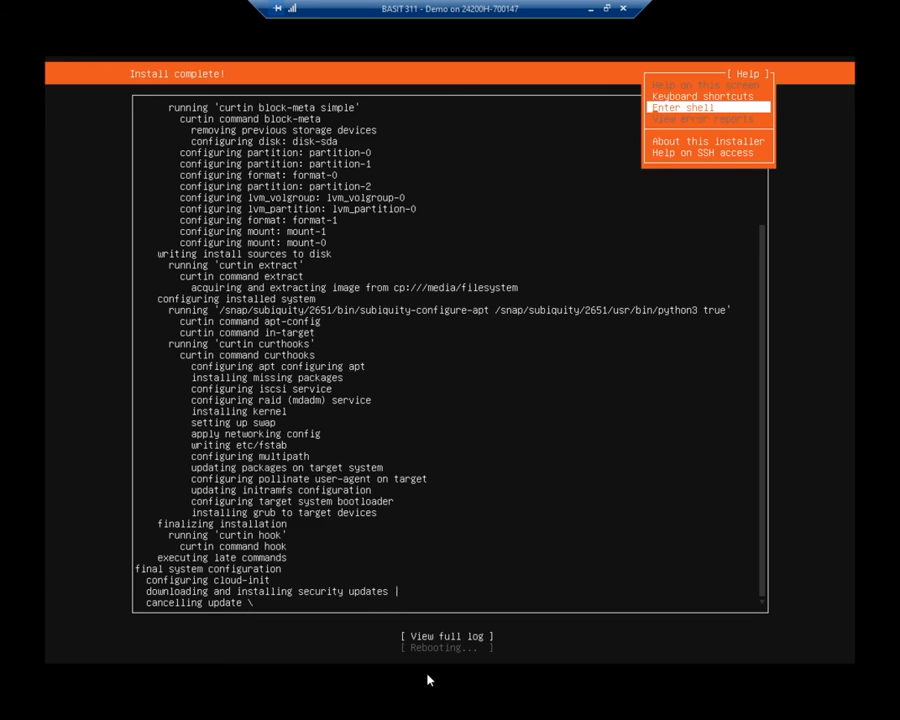
key("Return")
type("poweroff")
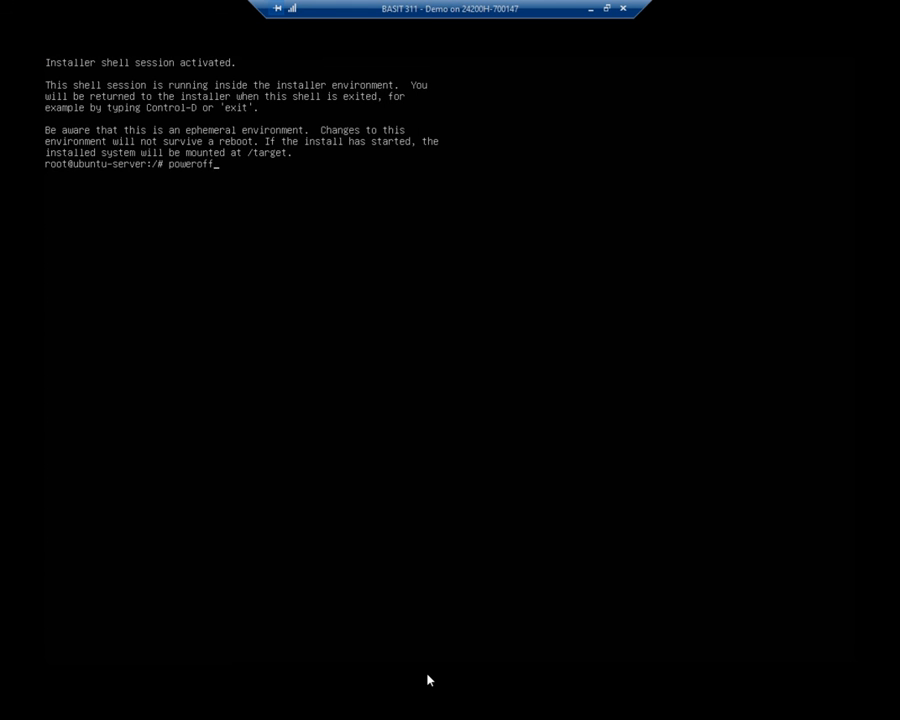
key("Return")
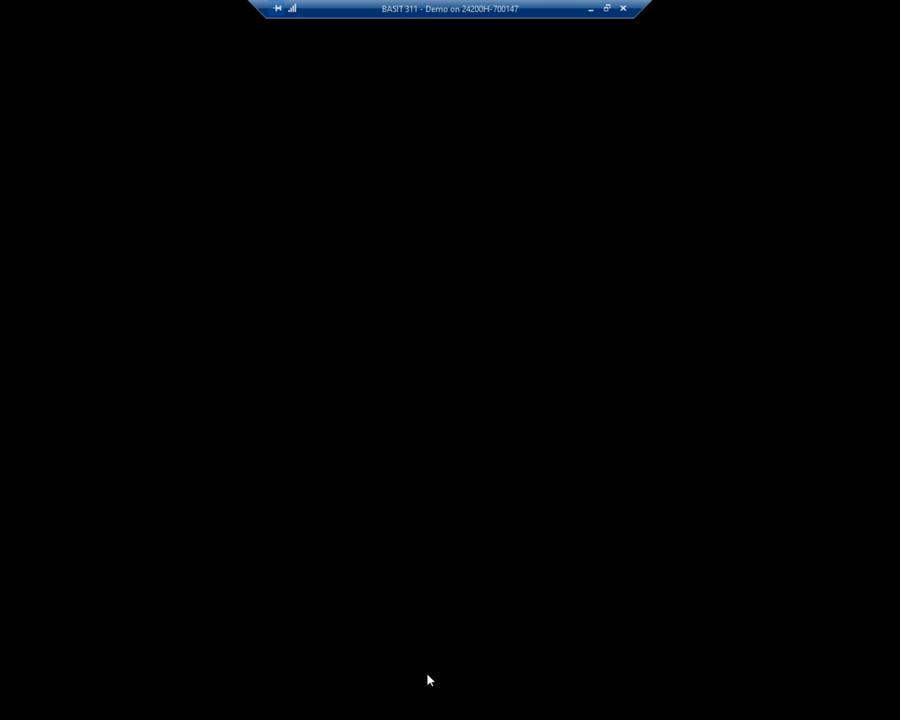
left_click(606, 10)
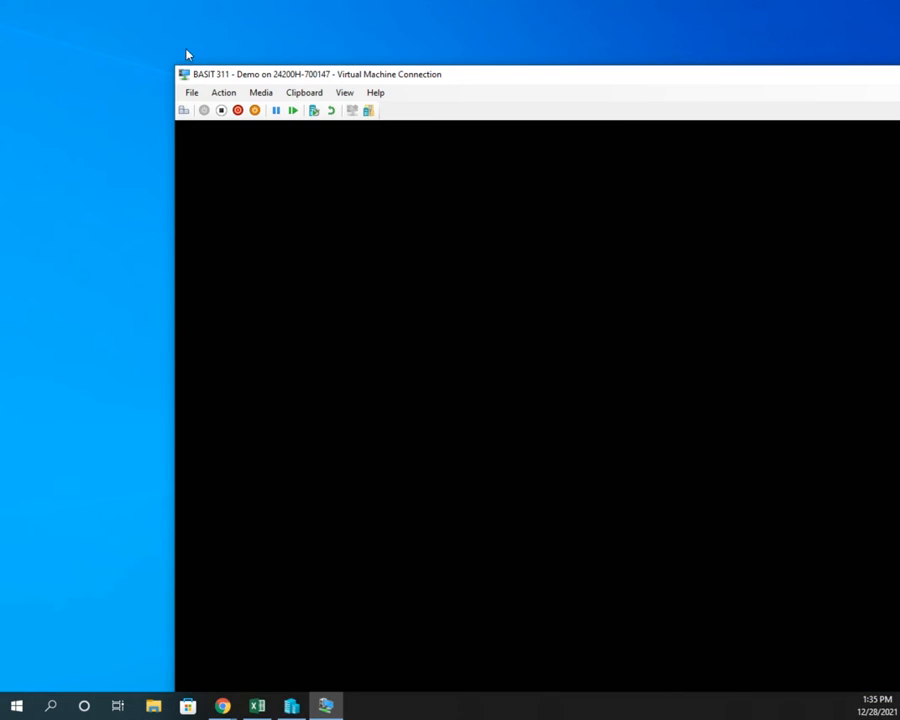
Bring the virtual machine connection to full screen and acknowledge the installation medium removal prompt to finish the shutdown
left_click_drag(425, 75, 283, 24)
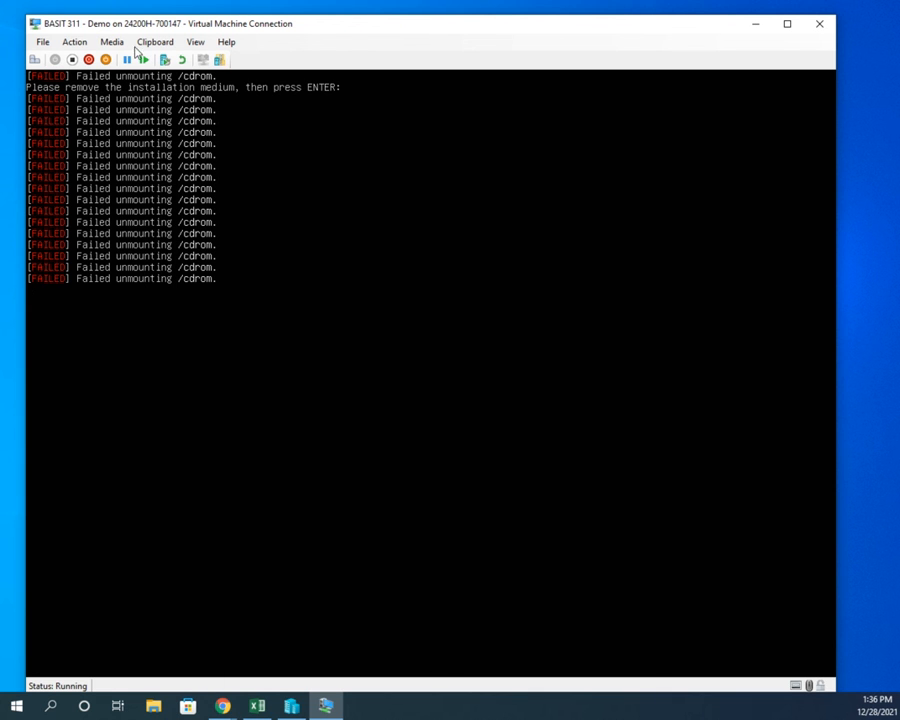
left_click(787, 24)
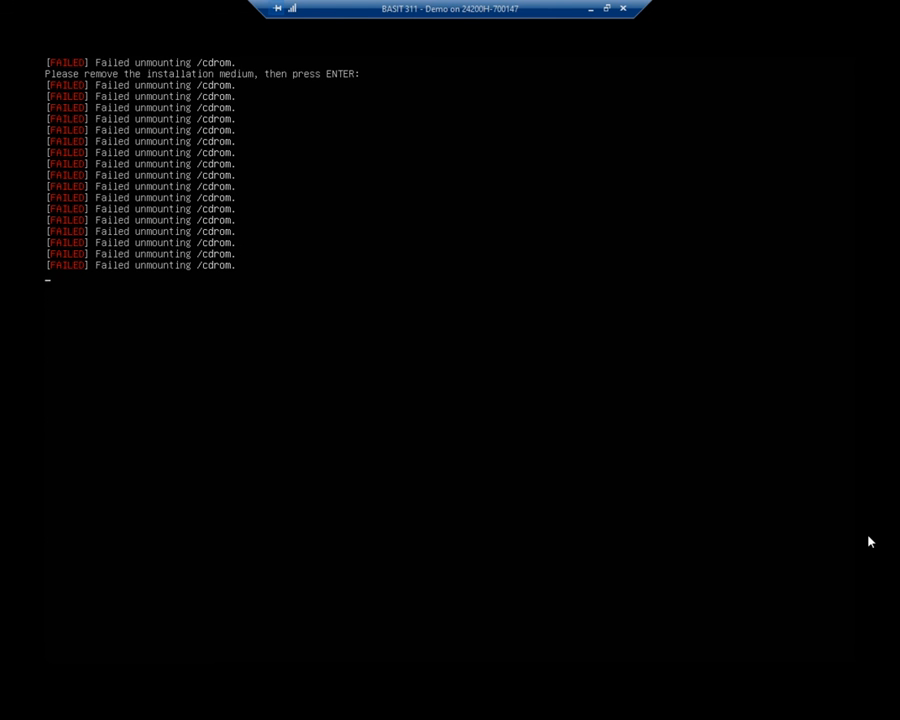
key("Return")
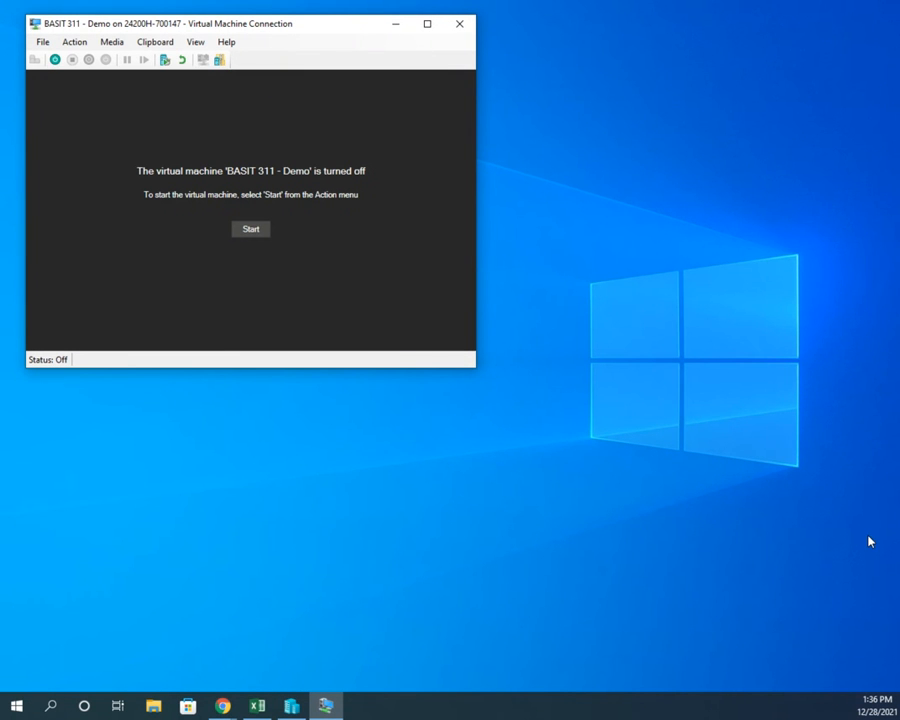
Start the BASIT 311 - Demo virtual machine, continuing from its last state instead of reverting to the checkpoint, and show it full screen
left_click(261, 231)
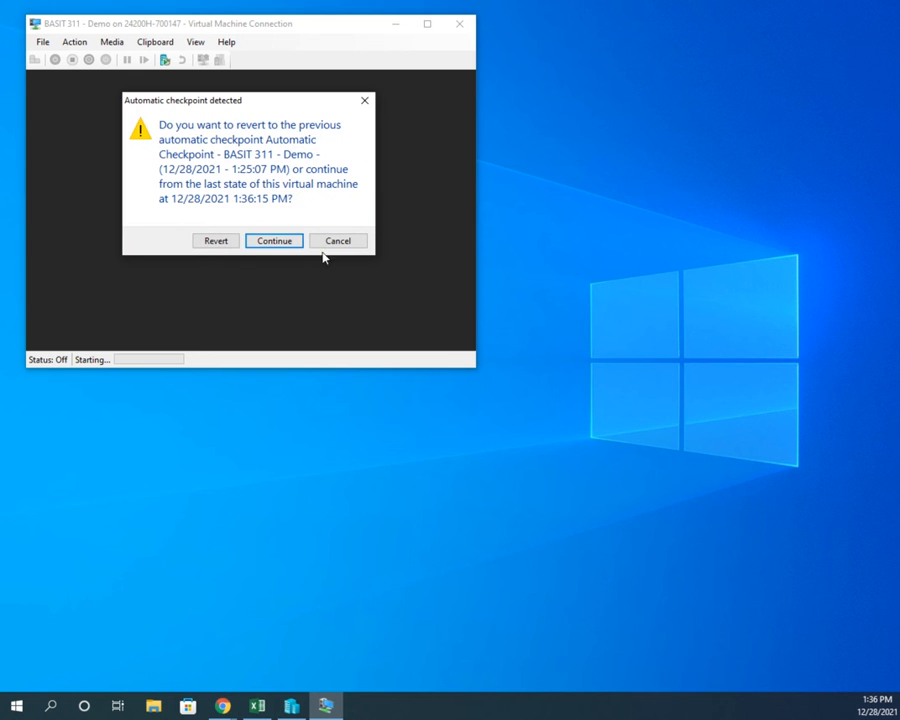
left_click(270, 241)
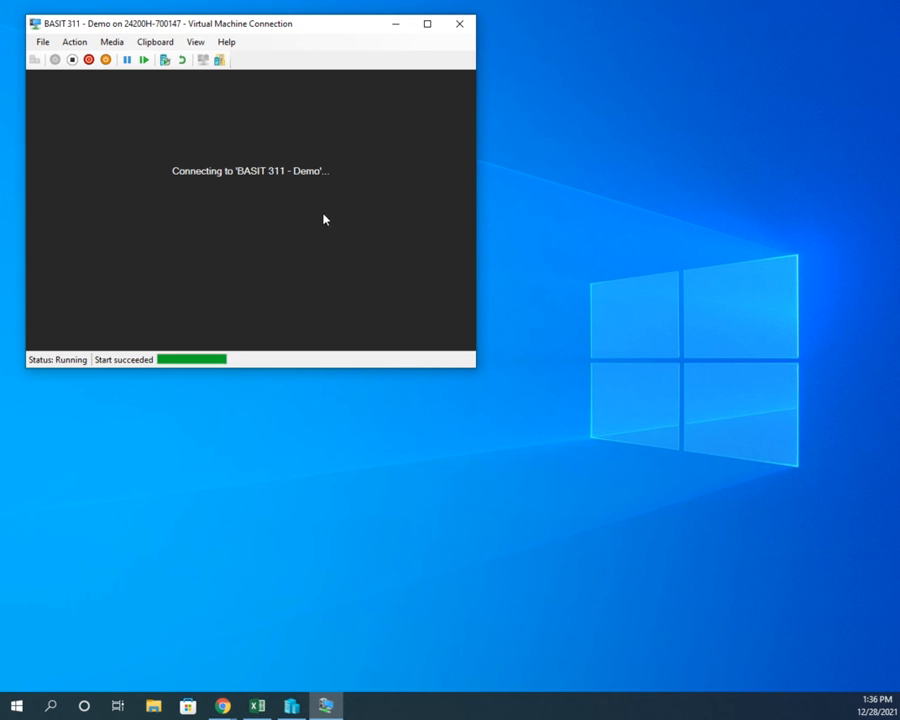
left_click(428, 24)
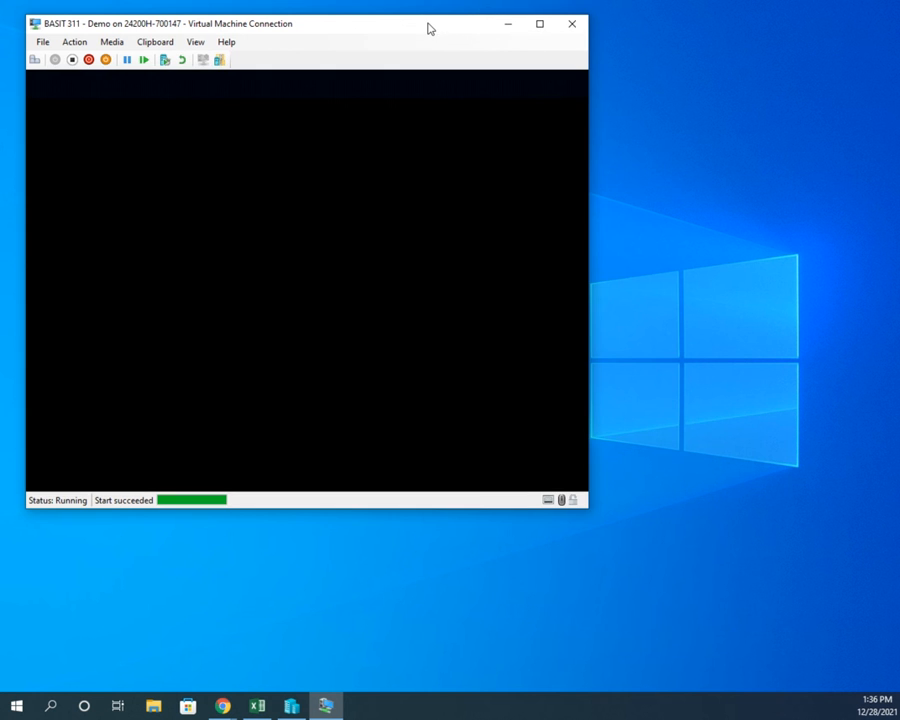
left_click(546, 28)
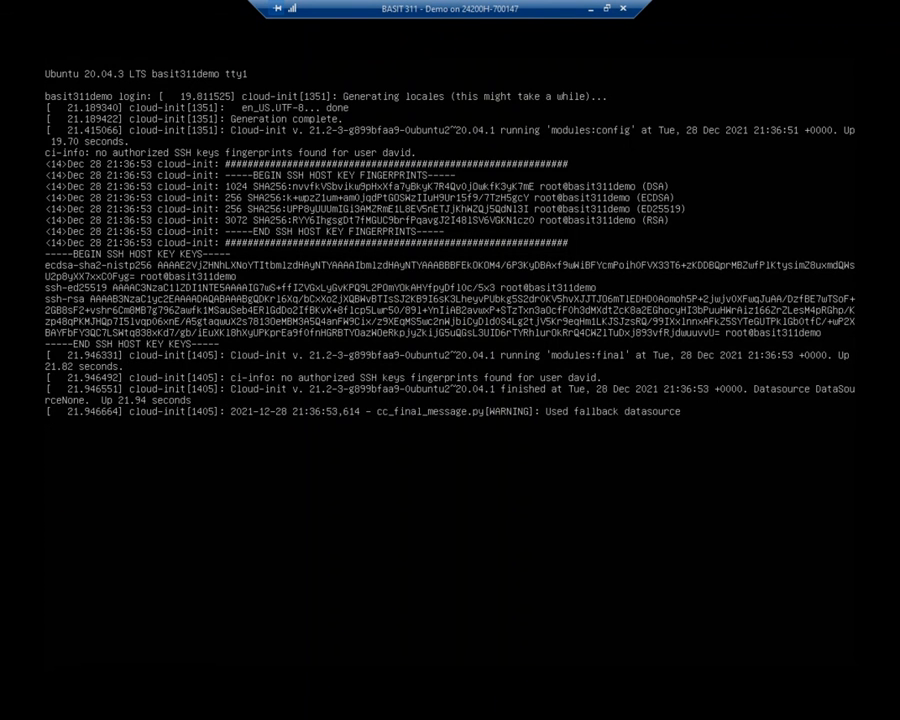
Log in at the basit311demo console with the account's username and password
key("Return")
type("david")
key("Return")
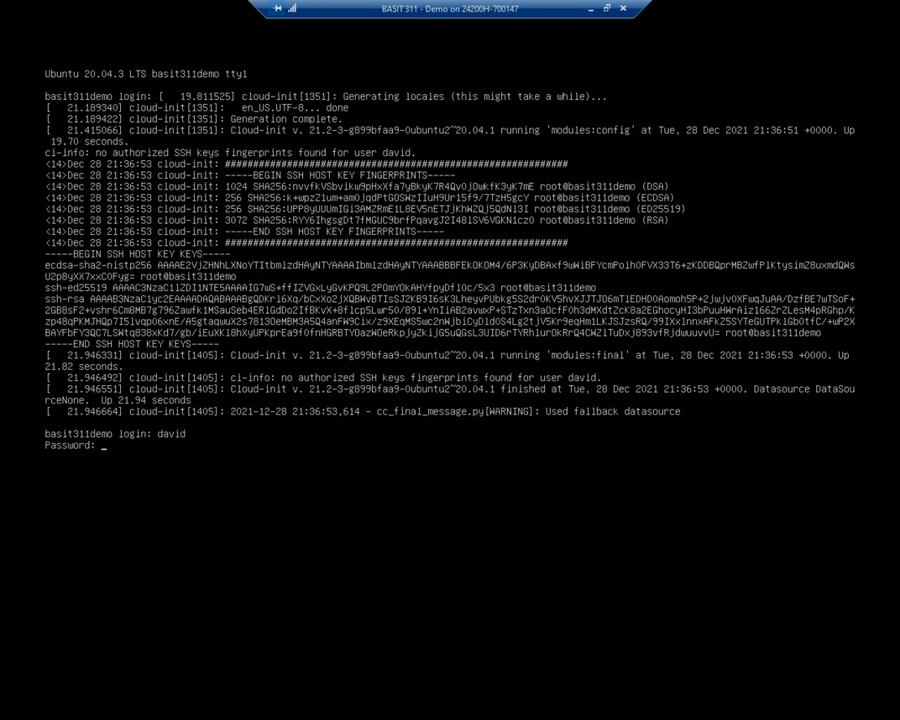
key("Return")
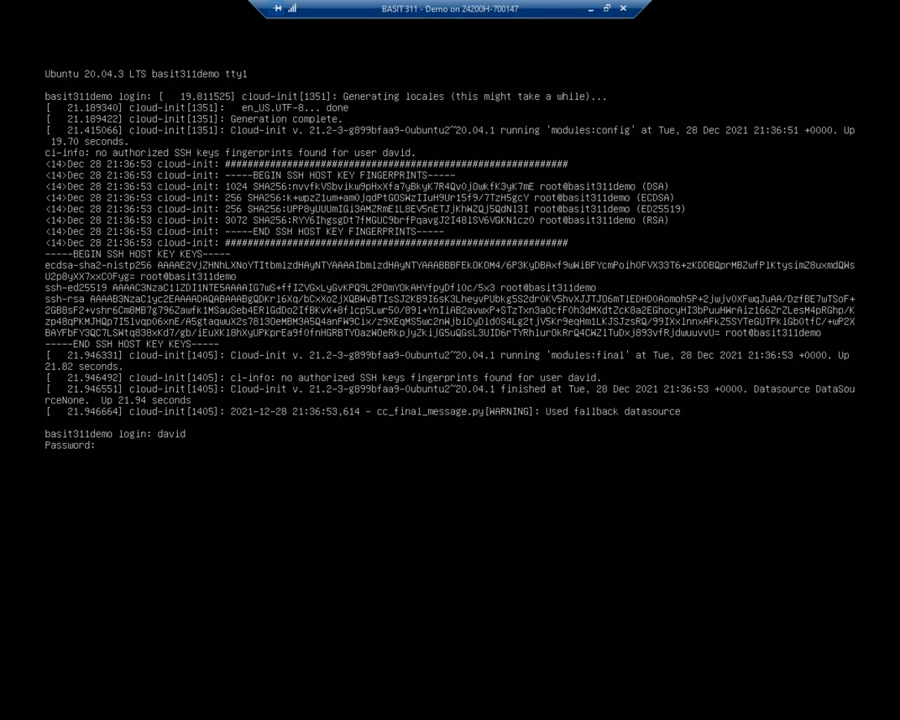